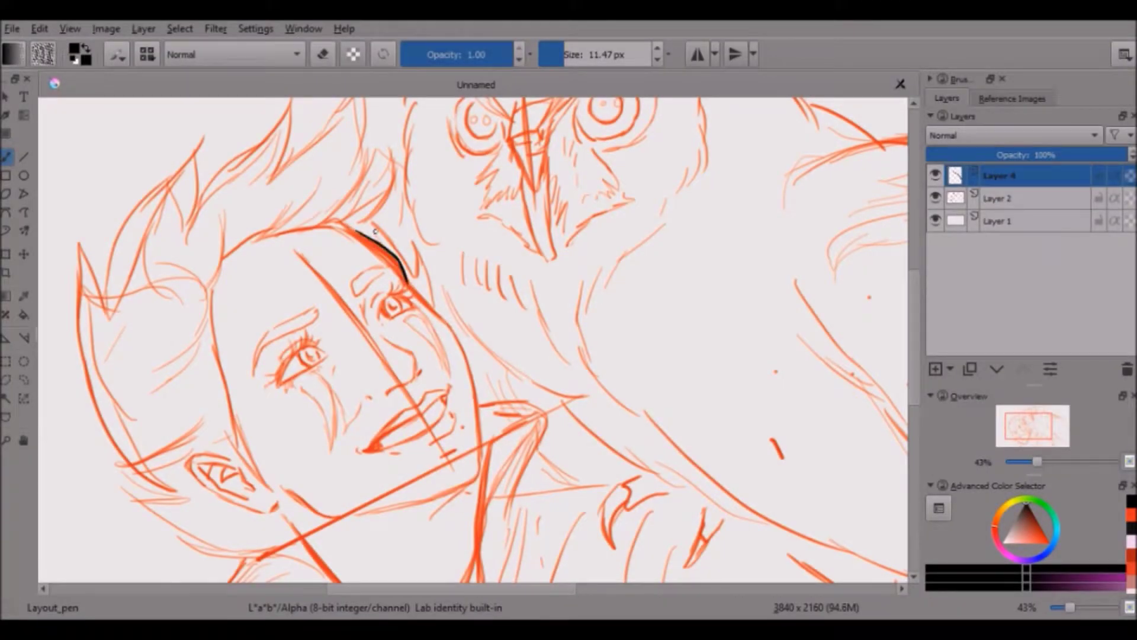
- Ink the cheek, jaw, neck and coat collar lines in black over the sketch
drag(440, 289, 474, 435)
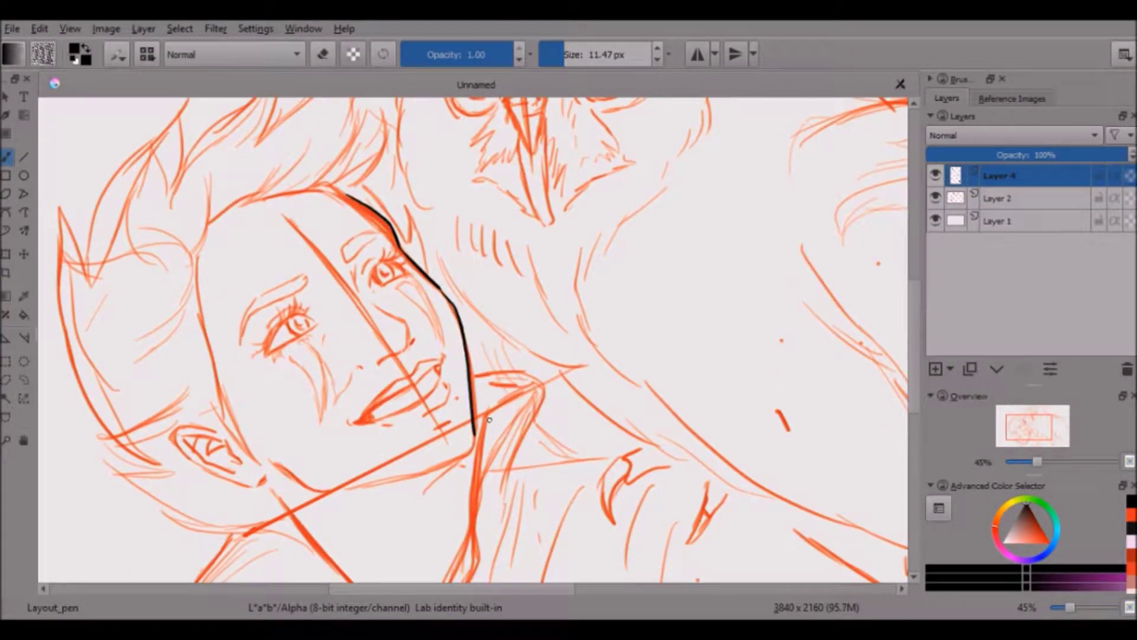
drag(276, 463, 314, 491)
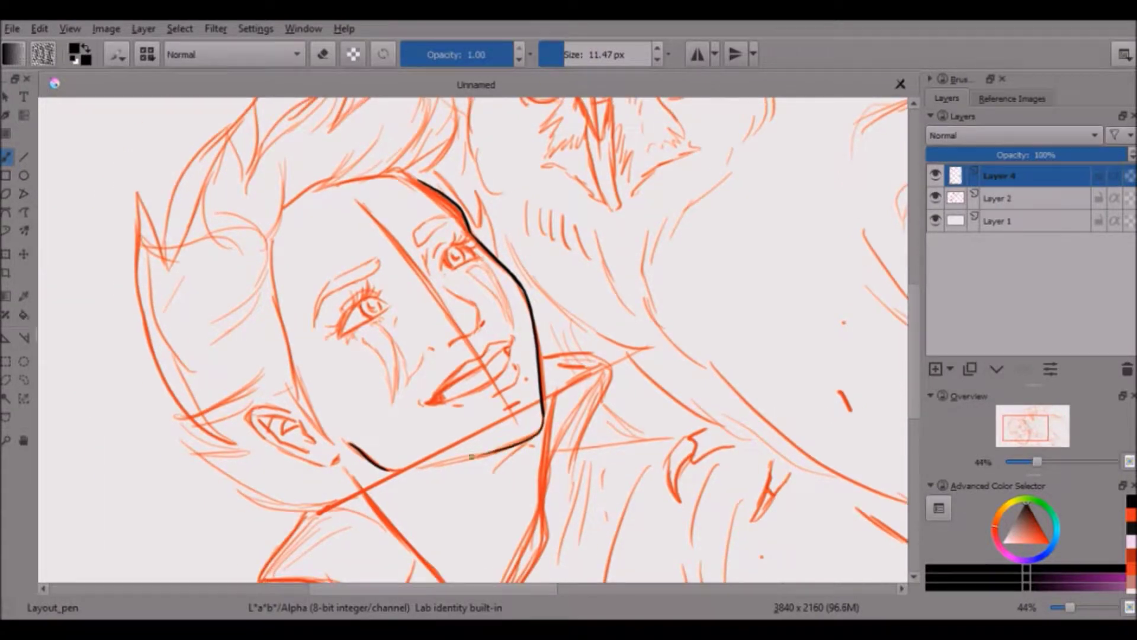
drag(329, 368, 437, 498)
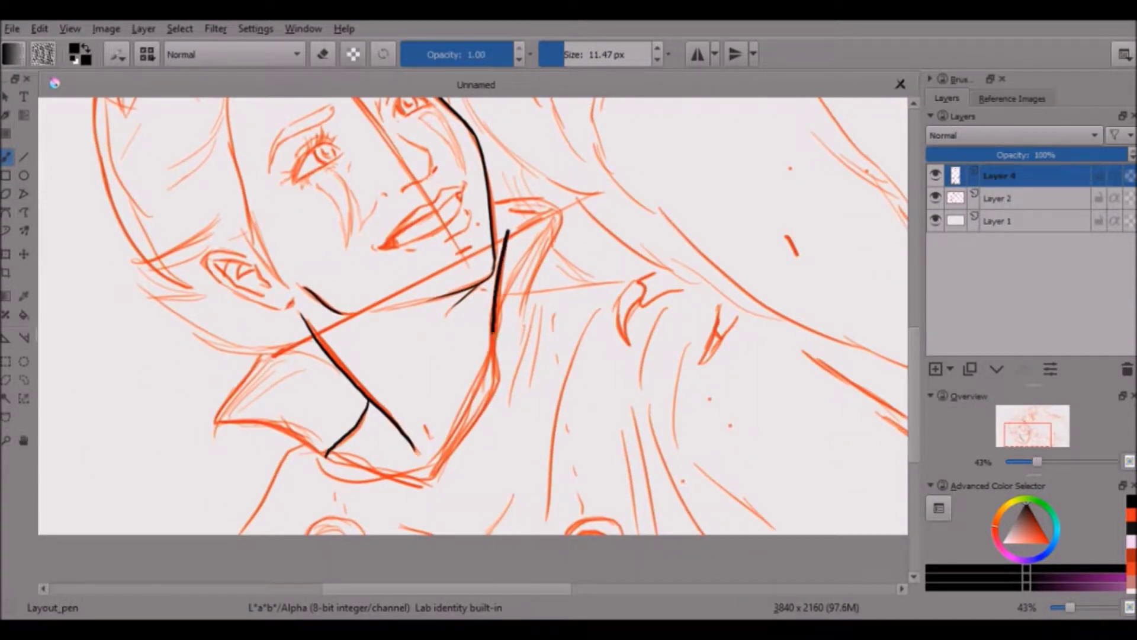
mouse_move(508, 234)
mouse_down()
mouse_move(428, 486)
mouse_move(325, 456)
mouse_up()
drag(508, 232, 495, 209)
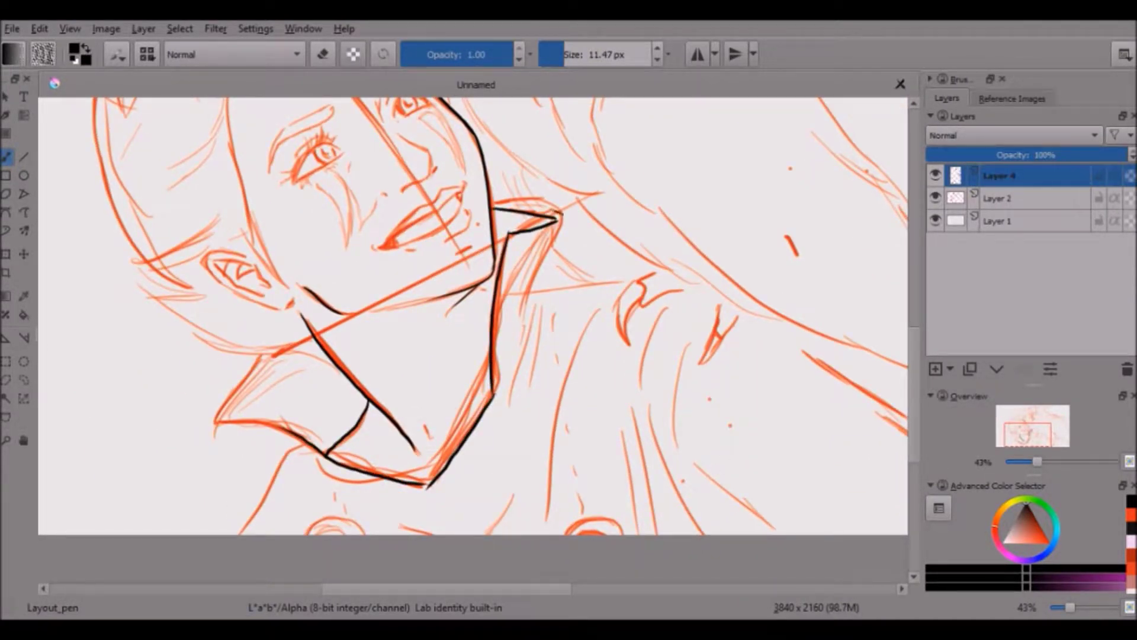
drag(564, 219, 536, 332)
drag(286, 449, 240, 532)
drag(260, 354, 212, 423)
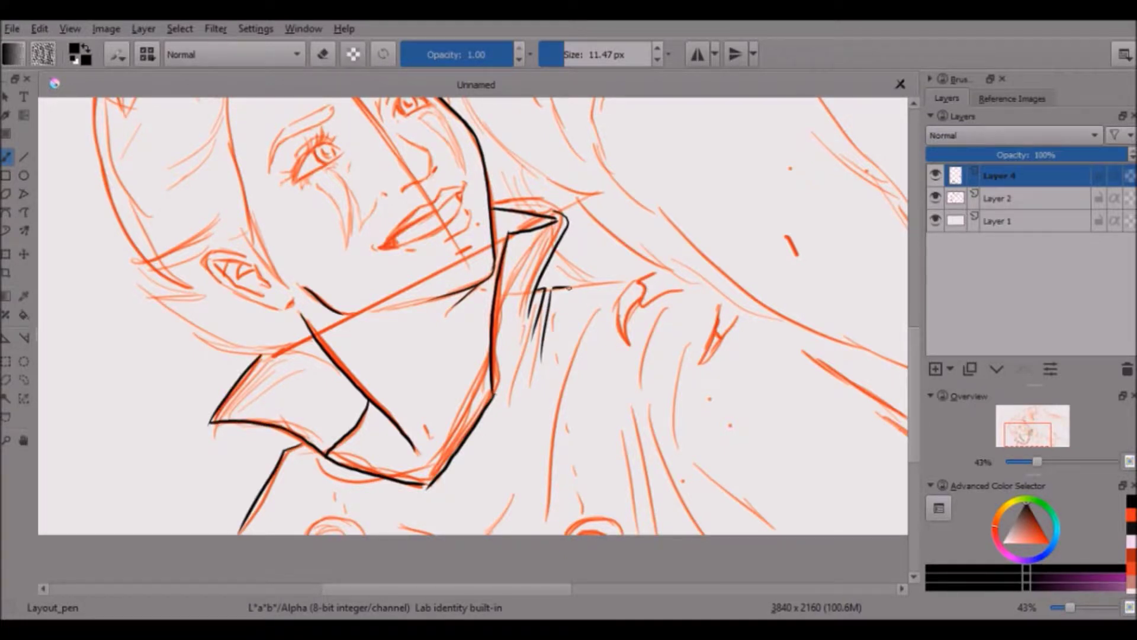
- Ink the coat lines on the shoulder, arm and lower coat
drag(574, 279, 720, 397)
drag(480, 414, 578, 483)
drag(788, 450, 833, 483)
drag(473, 302, 439, 486)
drag(435, 388, 415, 486)
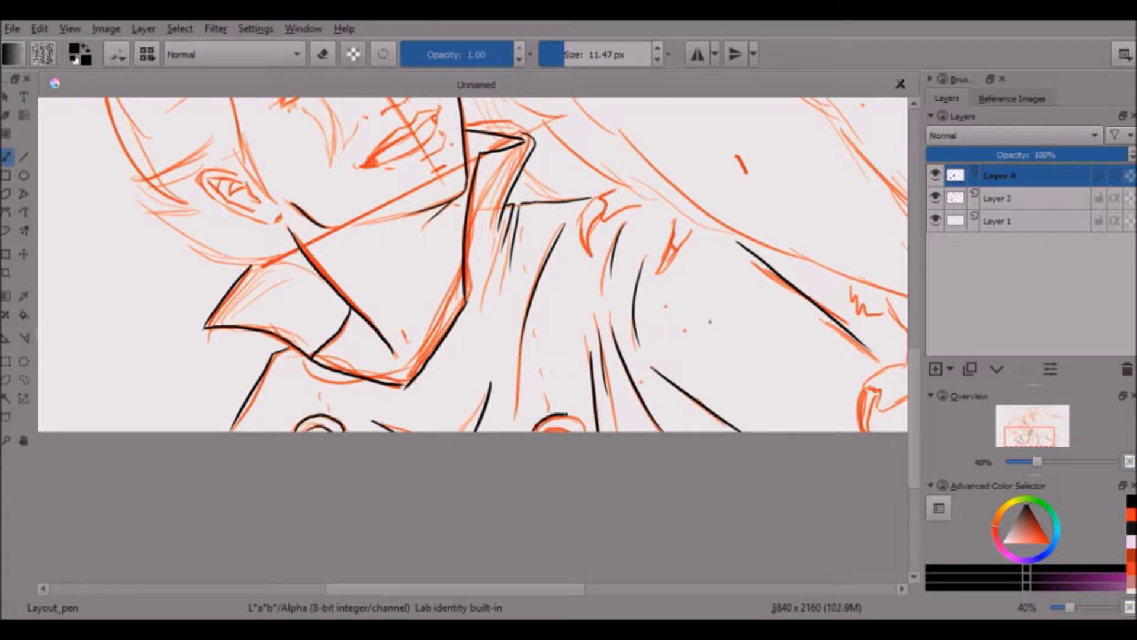
- Ink the ear outline, jaw behind the ear, upper lip, chin details and right eyebrow
scroll(682, 411, up, 2)
scroll(682, 412, up, 1)
drag(179, 407, 292, 456)
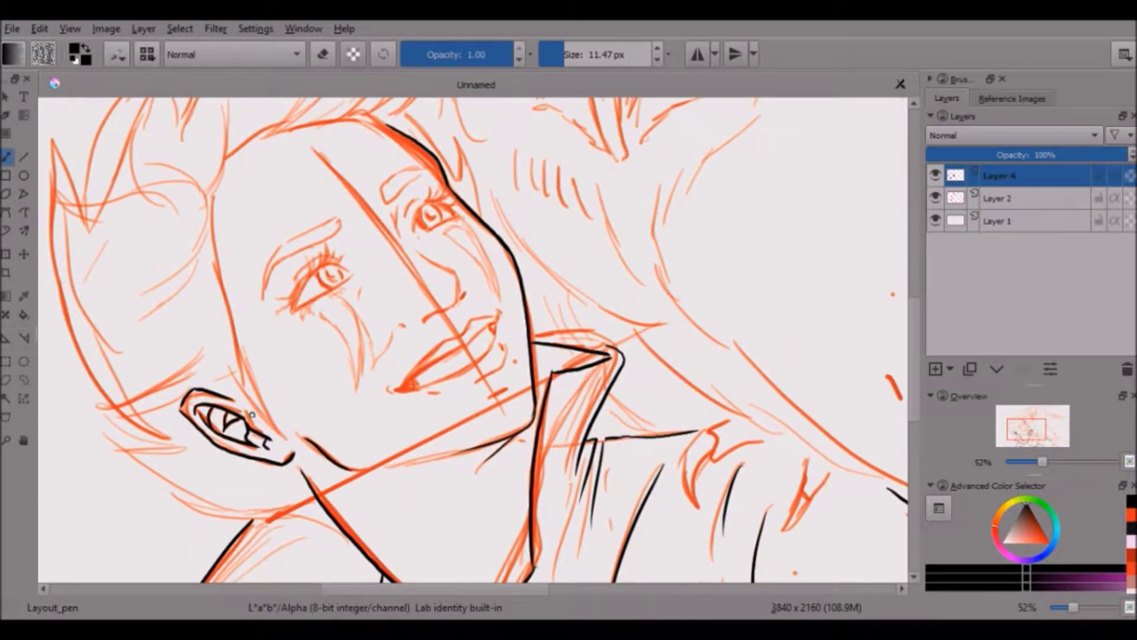
drag(231, 332, 310, 440)
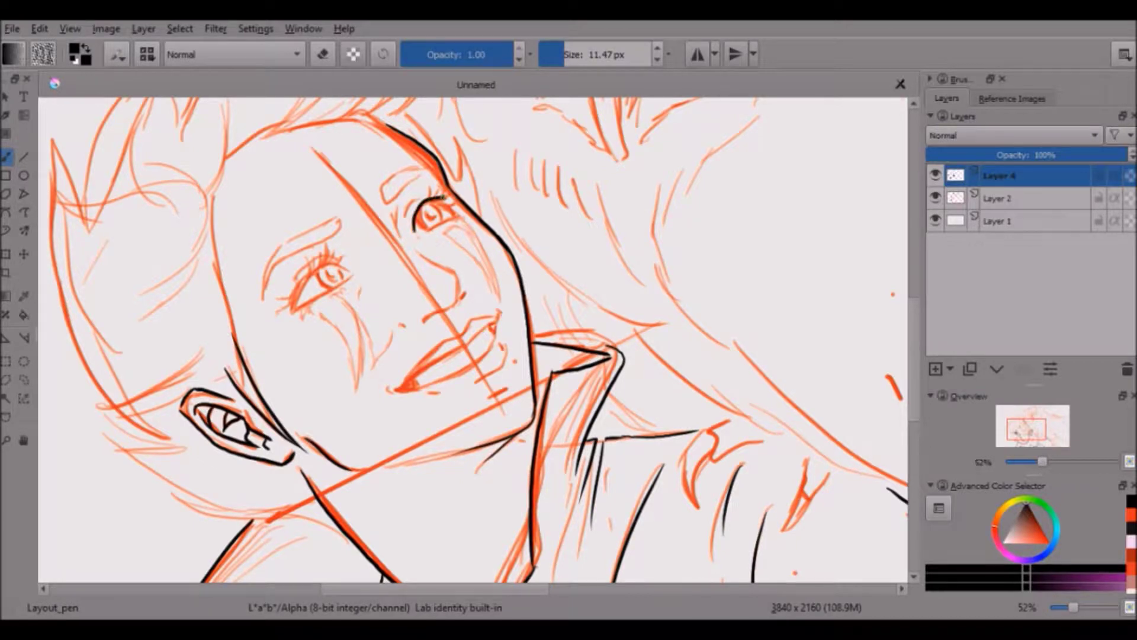
scroll(796, 281, up, 1)
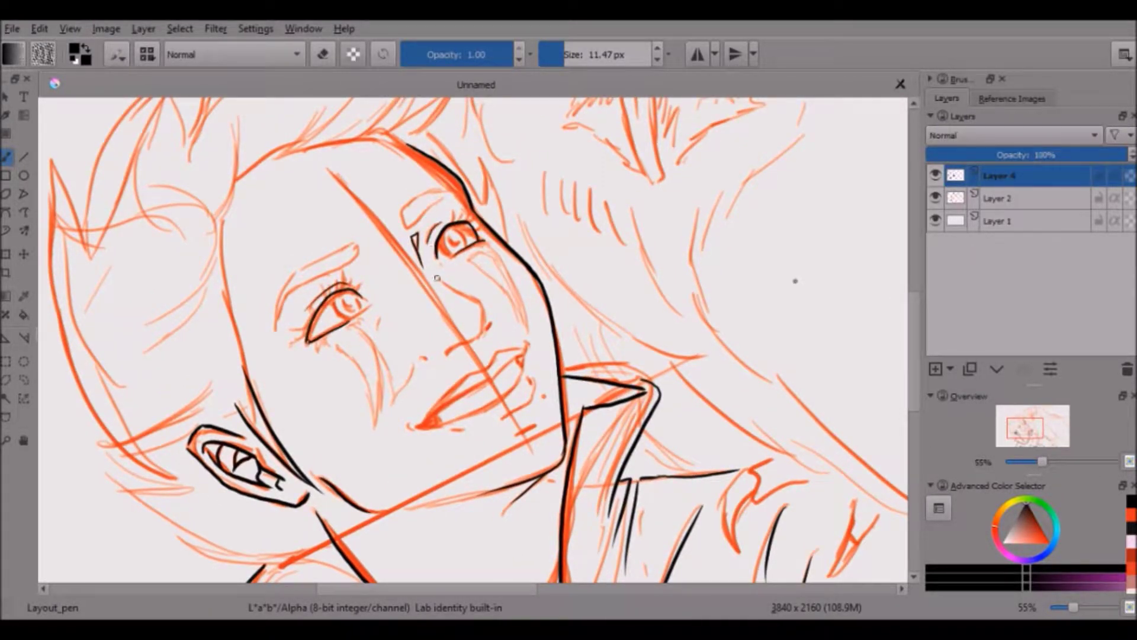
mouse_move(418, 425)
mouse_down()
mouse_move(501, 369)
mouse_move(419, 426)
mouse_up()
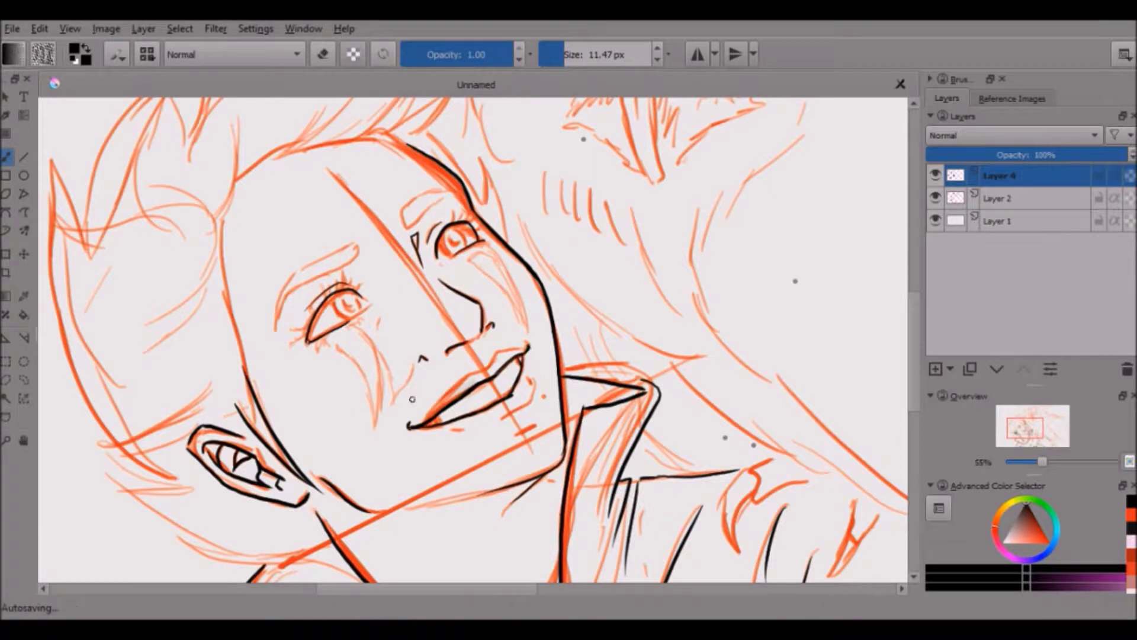
drag(535, 399, 510, 417)
drag(448, 430, 464, 429)
scroll(464, 378, up, 1)
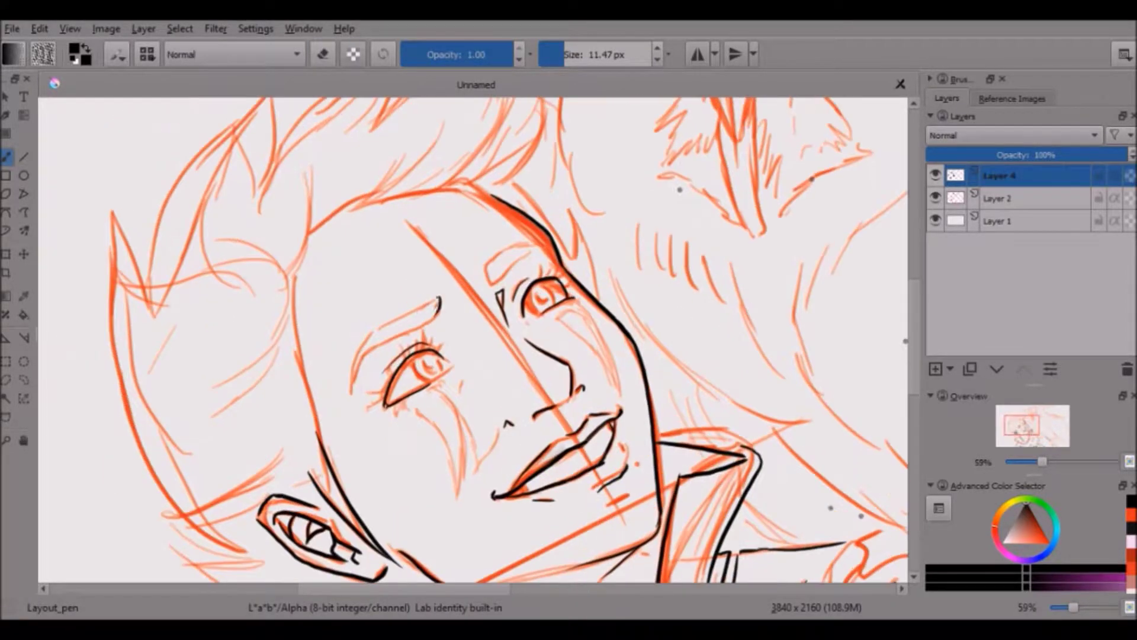
drag(489, 277, 550, 245)
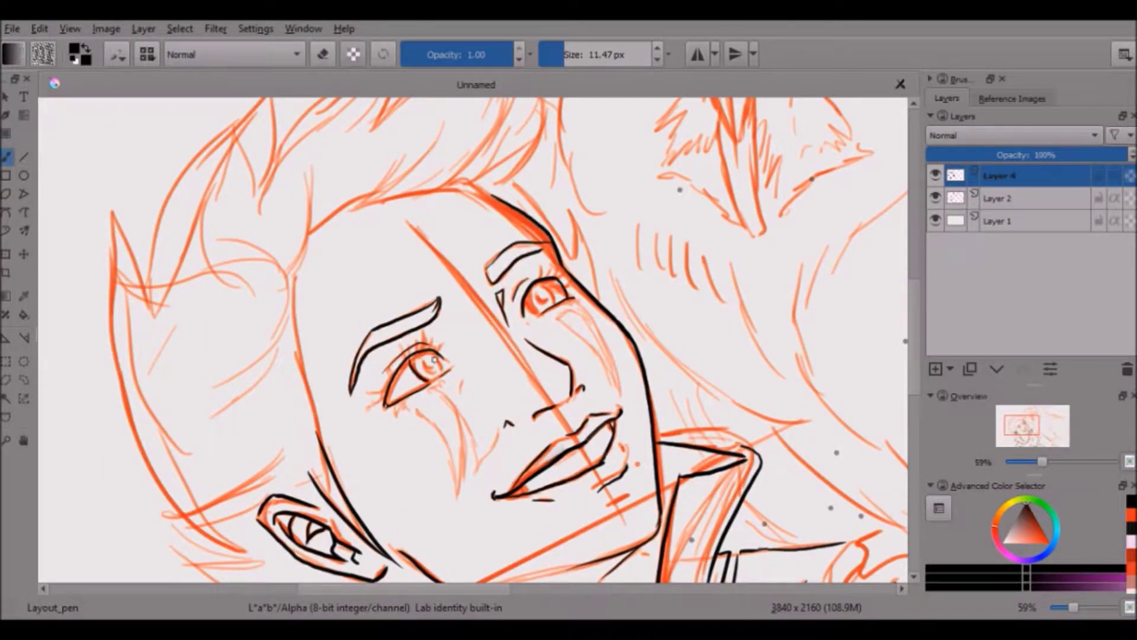
scroll(336, 308, down, 3)
- Ink hair strokes along the left side and edge of the head
mouse_move(311, 296)
mouse_down()
mouse_move(211, 289)
mouse_move(225, 438)
mouse_up()
drag(388, 513, 250, 467)
drag(238, 258, 196, 431)
drag(311, 160, 227, 289)
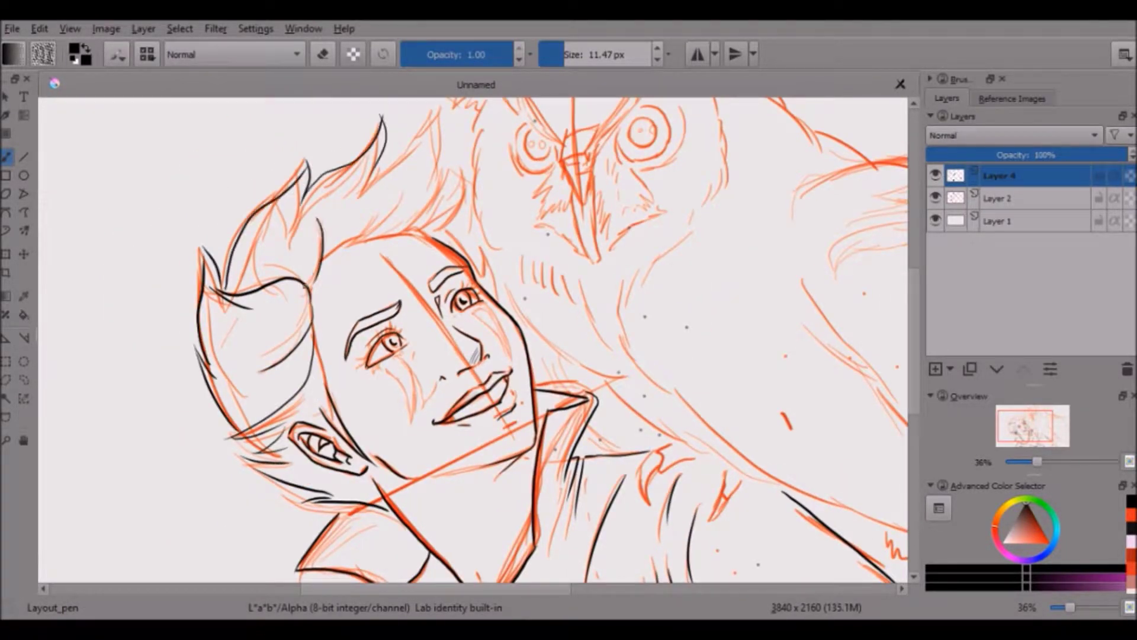
scroll(355, 249, up, 1)
drag(388, 274, 350, 358)
mouse_move(324, 277)
mouse_down()
mouse_move(355, 252)
mouse_move(430, 355)
mouse_move(459, 428)
mouse_up()
scroll(450, 355, up, 2)
scroll(568, 337, up, 1)
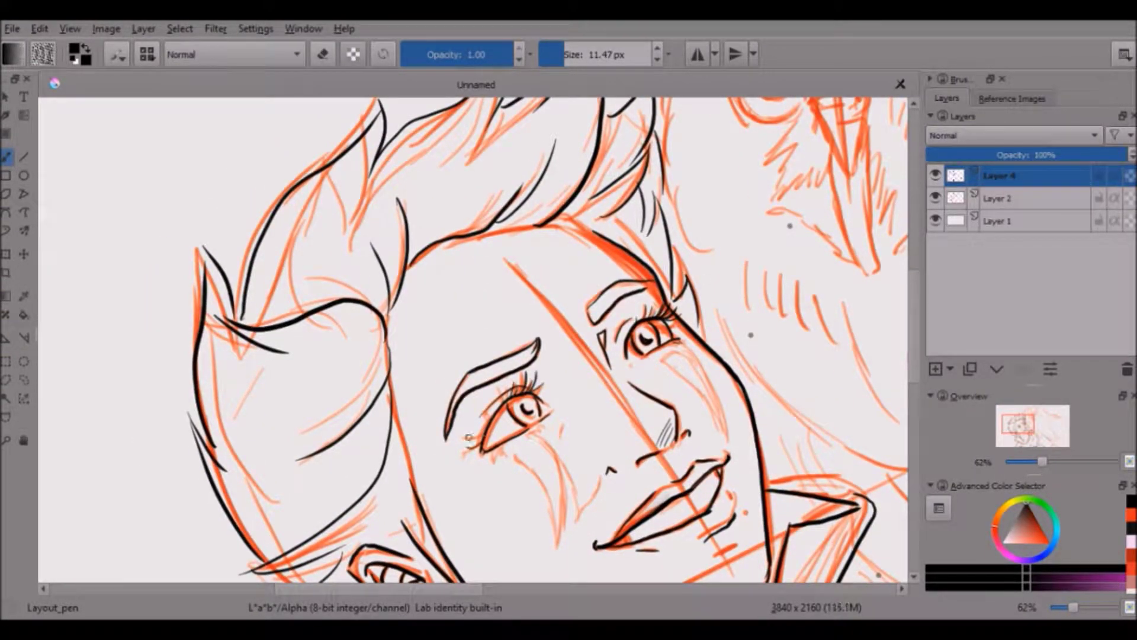
scroll(474, 338, down, 1)
- Add a cheek line below the left eye and hide the orange sketch layer
drag(434, 406, 468, 479)
click(935, 198)
scroll(478, 236, down, 5)
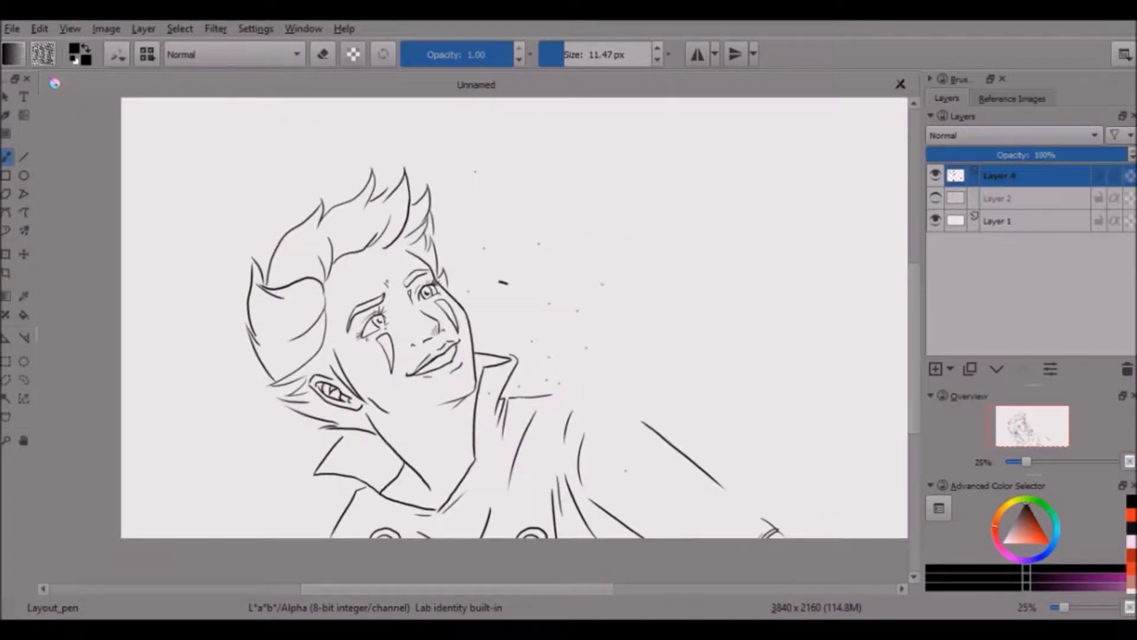
- Ink the owl with the Layout_pen on Layer 5, then hide the orange sketch layer
key(e)
key(slash)
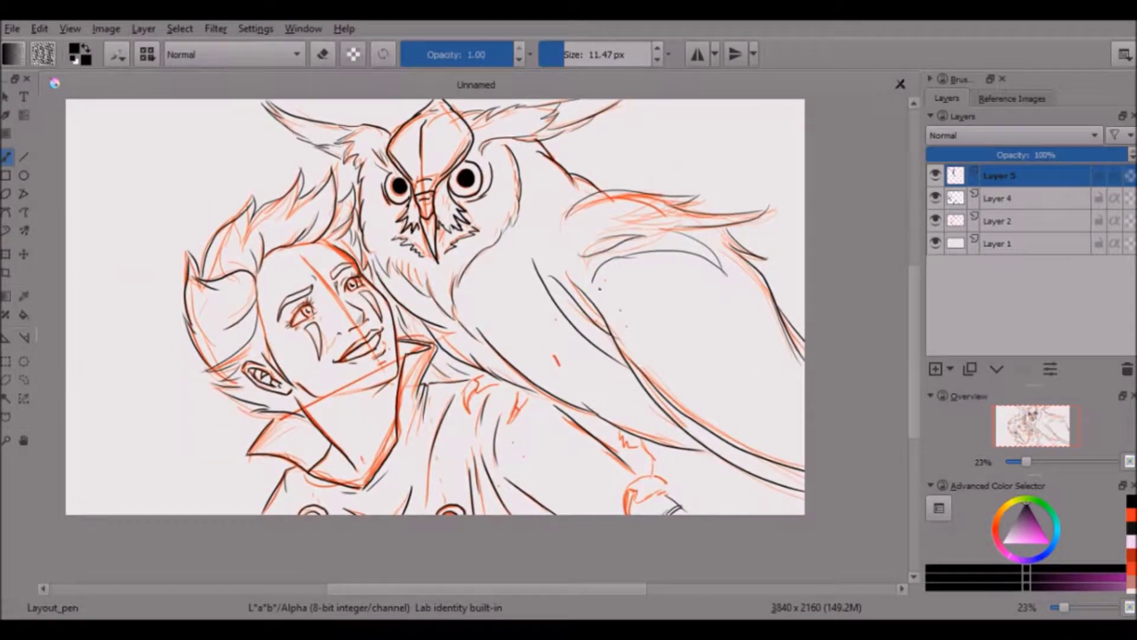
click(936, 220)
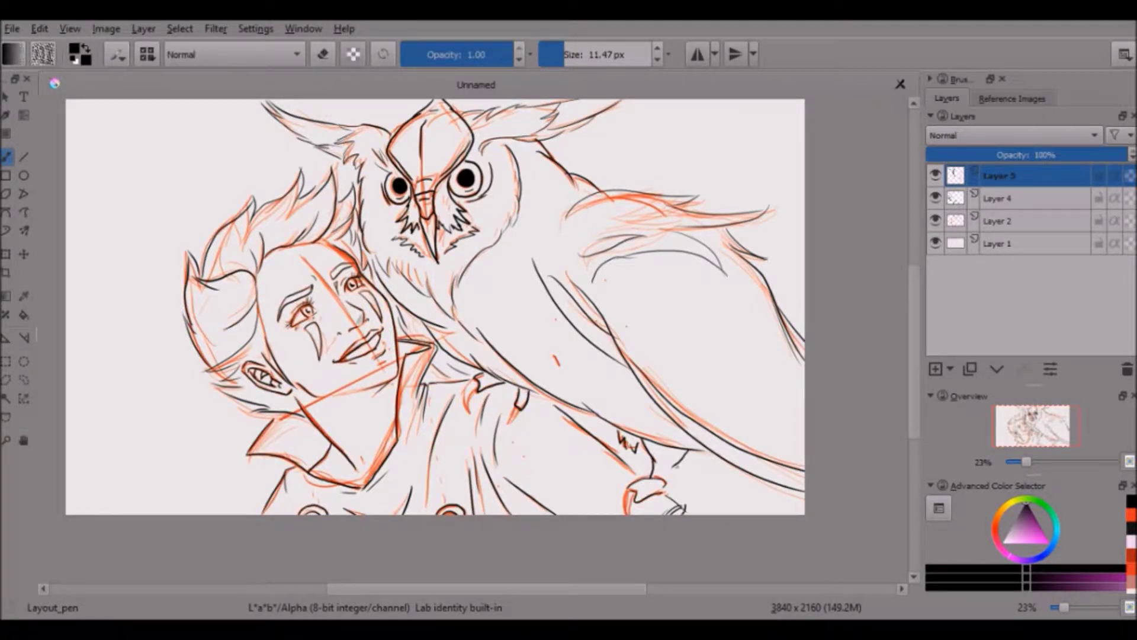
click(935, 220)
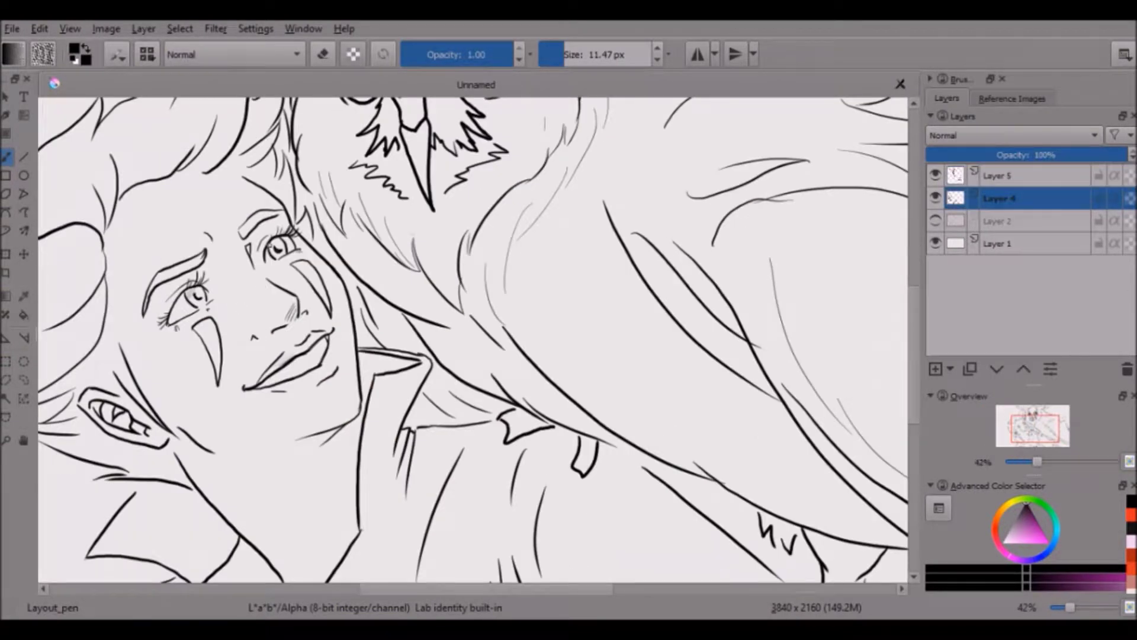
- Paint the man's hair, spikes and sideburn solid red, and begin the collar in brown
key(minus)
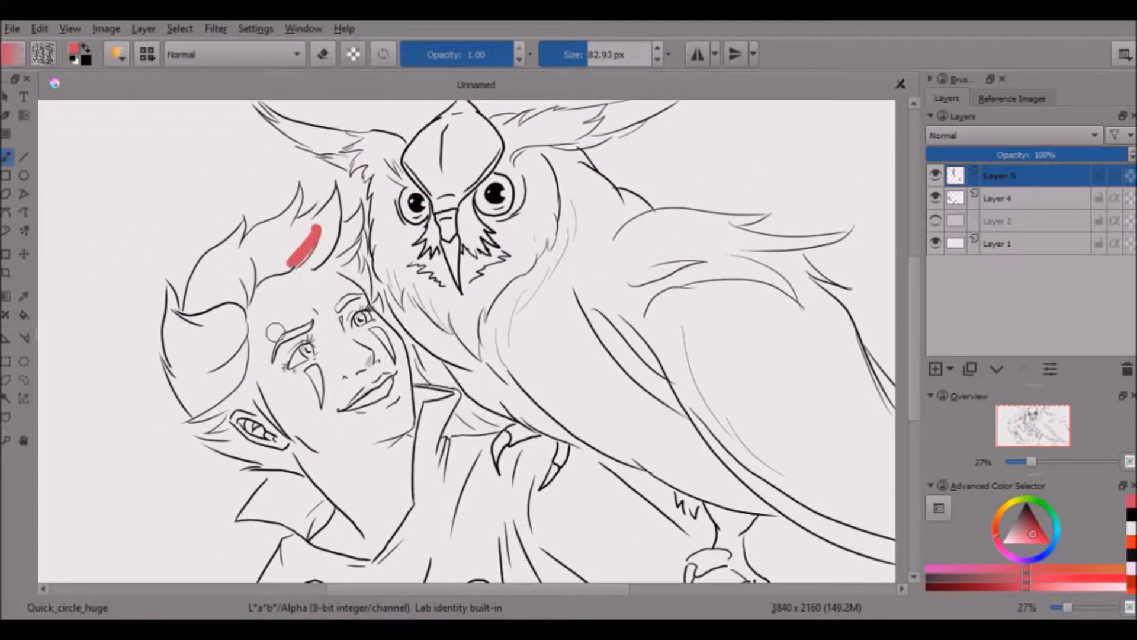
drag(286, 243, 332, 228)
mouse_move(237, 284)
mouse_down()
mouse_move(237, 379)
mouse_move(177, 403)
mouse_up()
mouse_move(202, 309)
mouse_down()
mouse_move(295, 242)
mouse_move(237, 236)
mouse_move(195, 278)
mouse_up()
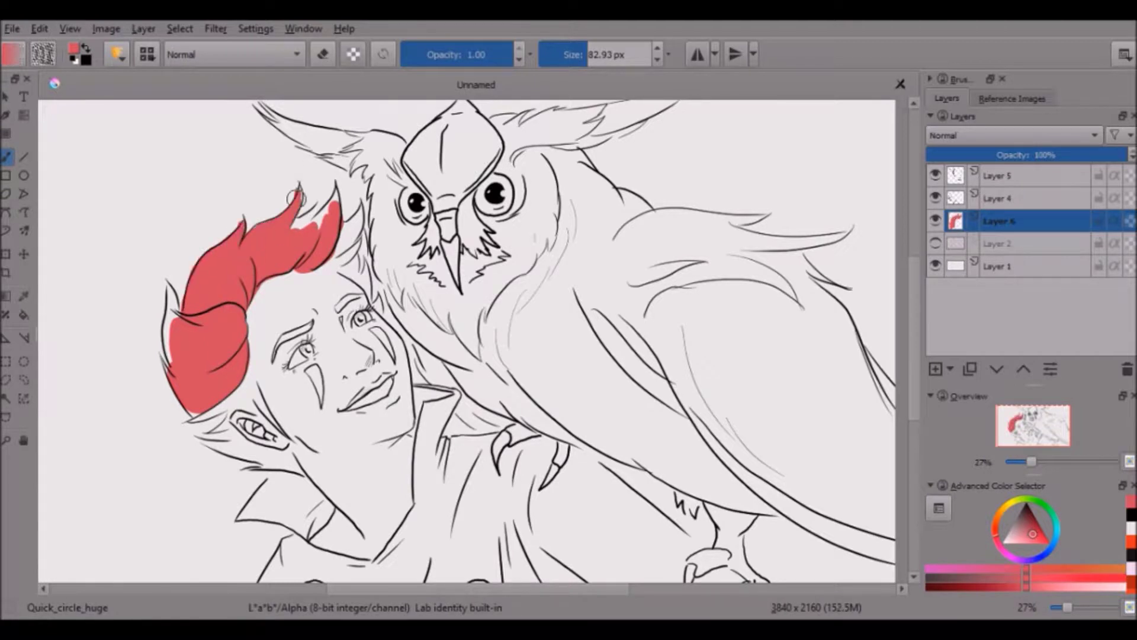
drag(297, 207, 332, 195)
mouse_move(168, 284)
mouse_down()
mouse_move(248, 379)
mouse_move(196, 422)
mouse_move(302, 474)
mouse_up()
mouse_move(332, 272)
mouse_down()
mouse_move(355, 237)
mouse_move(382, 311)
mouse_up()
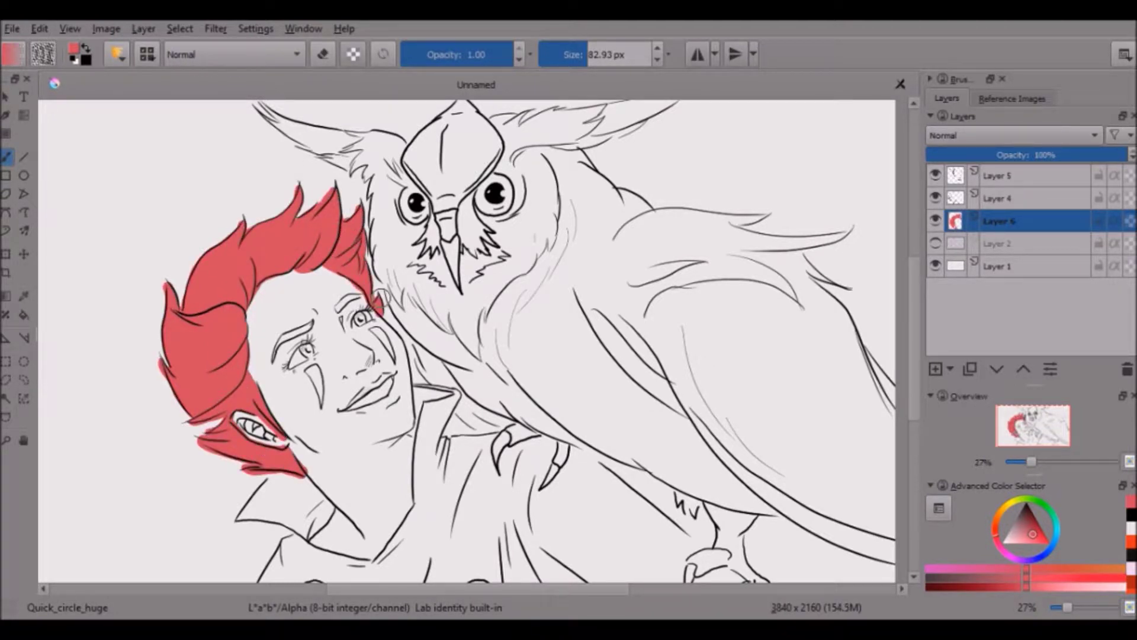
click(1029, 522)
mouse_move(424, 403)
mouse_down()
mouse_move(423, 533)
mouse_move(510, 510)
mouse_up()
- Fill the coat's collar, lapel, shoulder and back brown, adjusting brush size
ctrl+scroll(541, 439, down, 2)
mouse_move(367, 424)
mouse_down()
mouse_move(287, 414)
mouse_move(269, 367)
mouse_move(335, 337)
mouse_up()
drag(284, 368, 326, 334)
mouse_move(480, 302)
mouse_down()
mouse_move(528, 320)
mouse_move(664, 421)
mouse_up()
drag(497, 379, 646, 414)
drag(474, 356, 573, 371)
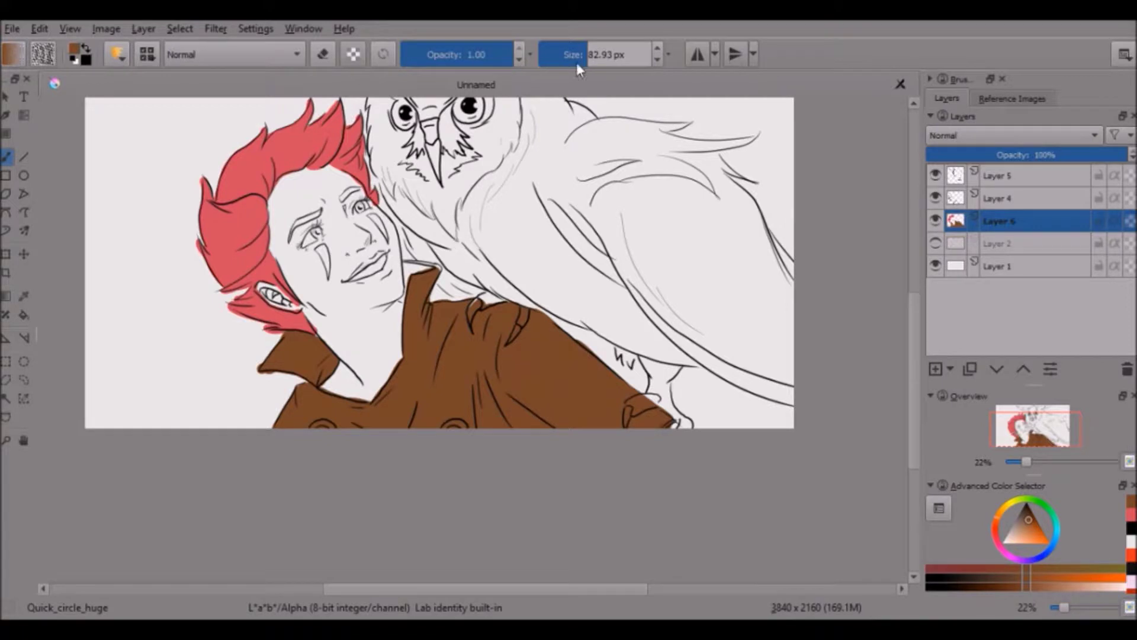
drag(523, 131, 498, 131)
scroll(529, 223, up, 3)
drag(340, 283, 367, 283)
scroll(464, 433, down, 2)
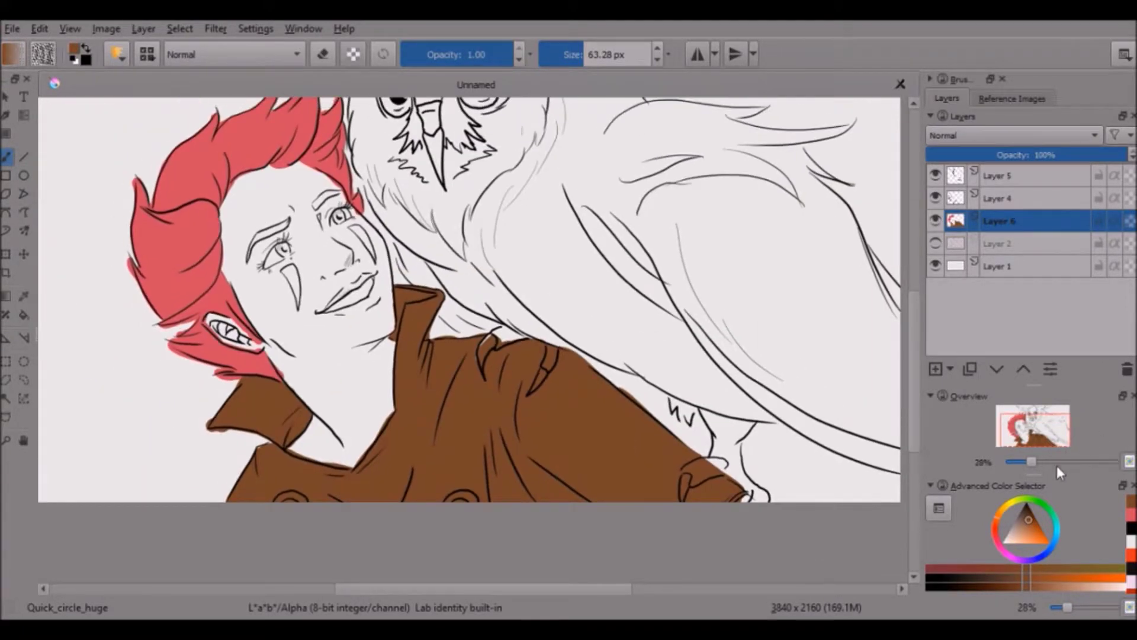
- Fill the man's neck, chin and face with a skin tone
click(1018, 537)
drag(273, 352, 340, 462)
mouse_move(388, 409)
mouse_down()
mouse_move(344, 456)
mouse_move(376, 393)
mouse_move(309, 317)
mouse_move(345, 198)
mouse_move(362, 299)
mouse_move(379, 249)
mouse_move(355, 225)
mouse_up()
drag(599, 53, 567, 53)
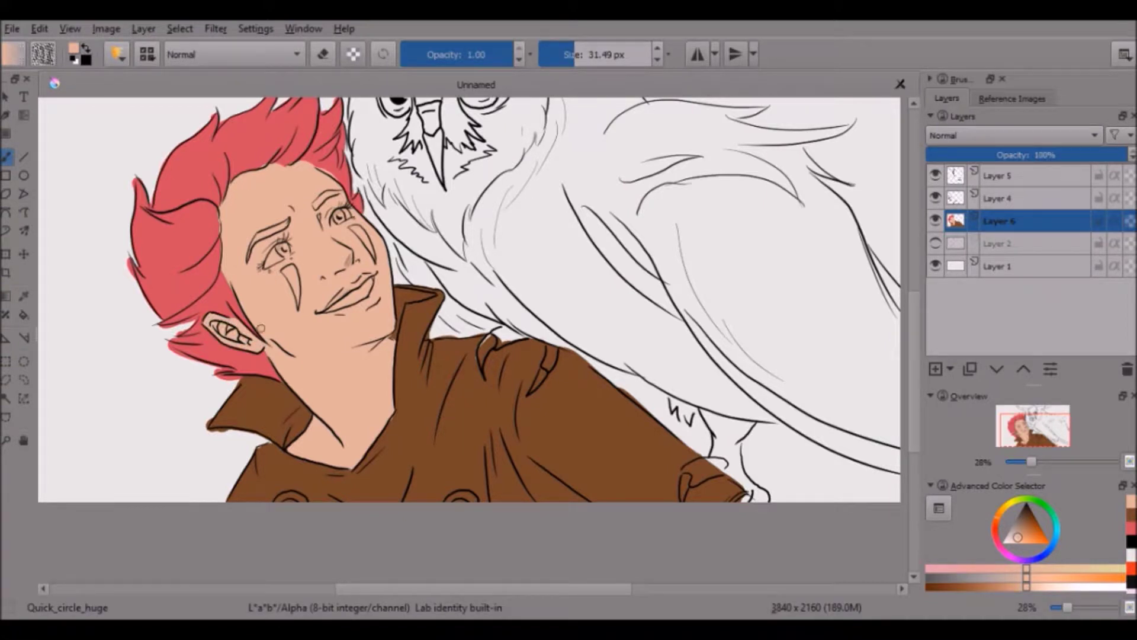
- Block in the owl's body, wing, head tufts and lower body in grey
scroll(260, 328, down, 3)
mouse_move(545, 320)
mouse_down()
mouse_move(415, 237)
mouse_move(415, 332)
mouse_move(515, 397)
mouse_move(651, 385)
mouse_up()
drag(444, 172, 533, 195)
mouse_move(563, 243)
mouse_down()
mouse_move(684, 370)
mouse_move(586, 468)
mouse_up()
mouse_move(273, 160)
mouse_down()
mouse_move(385, 178)
mouse_move(426, 160)
mouse_up()
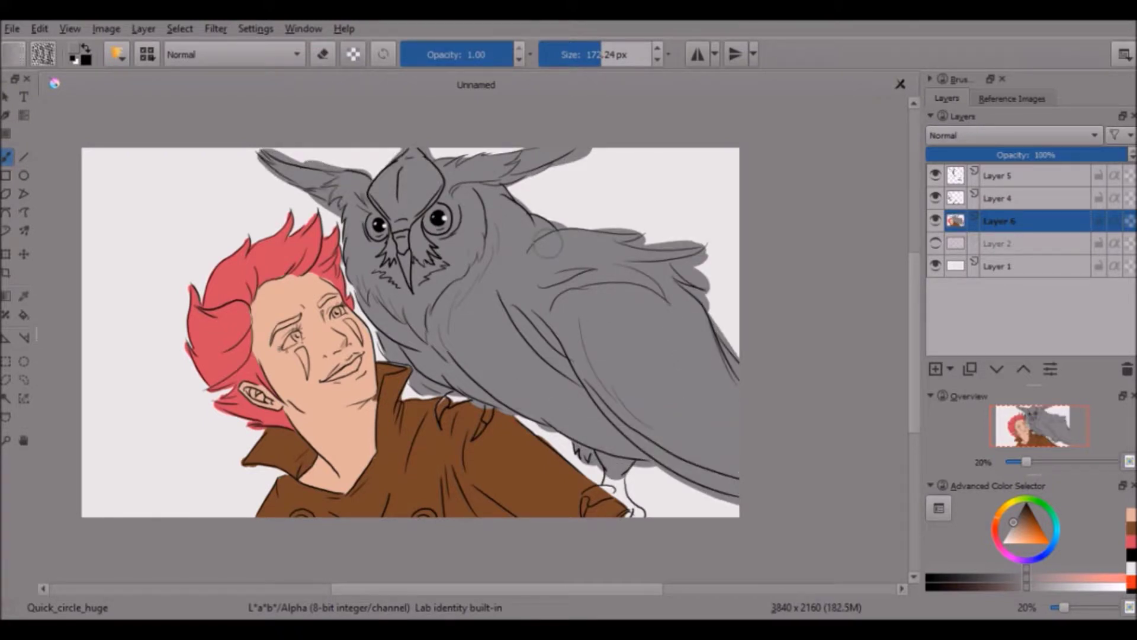
- Shade the owl with light grey highlights and dark grey shadows on its underside
scroll(545, 244, up, 1)
click(1007, 531)
mouse_move(534, 237)
mouse_down()
mouse_move(705, 325)
mouse_move(569, 528)
mouse_up()
drag(444, 172, 586, 178)
drag(474, 195, 533, 296)
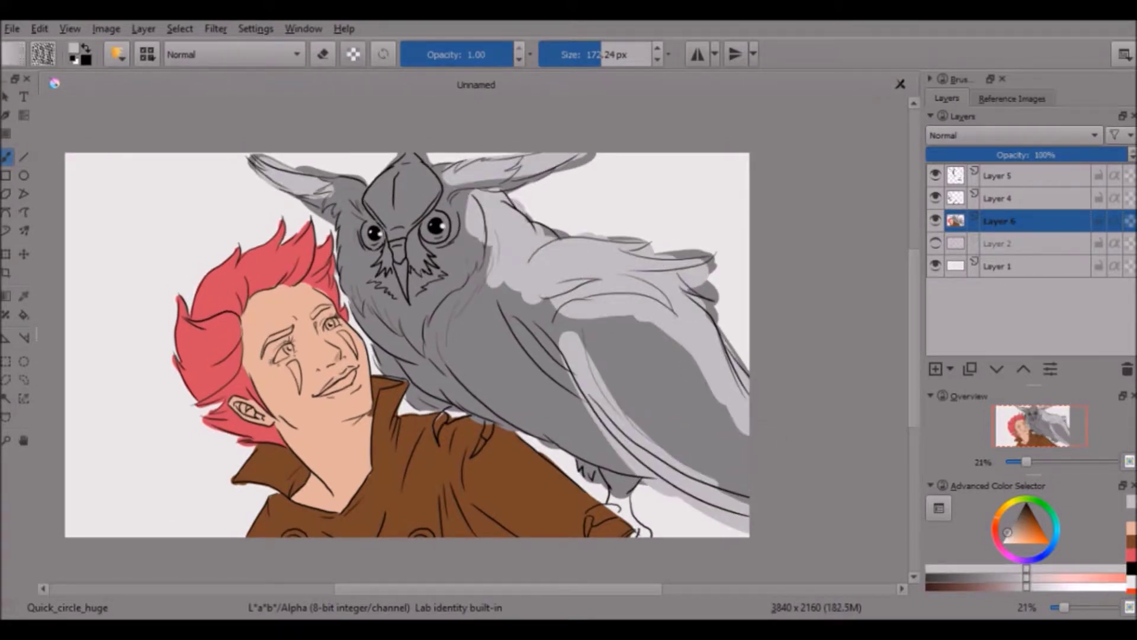
drag(349, 284, 462, 207)
click(1022, 508)
mouse_move(367, 329)
mouse_down()
mouse_move(450, 402)
mouse_move(546, 422)
mouse_move(616, 468)
mouse_up()
drag(560, 370, 628, 486)
- Paint the owl's eyes yellow and the whites of the man's eyes near-white
scroll(302, 362, up, 2)
click(1030, 534)
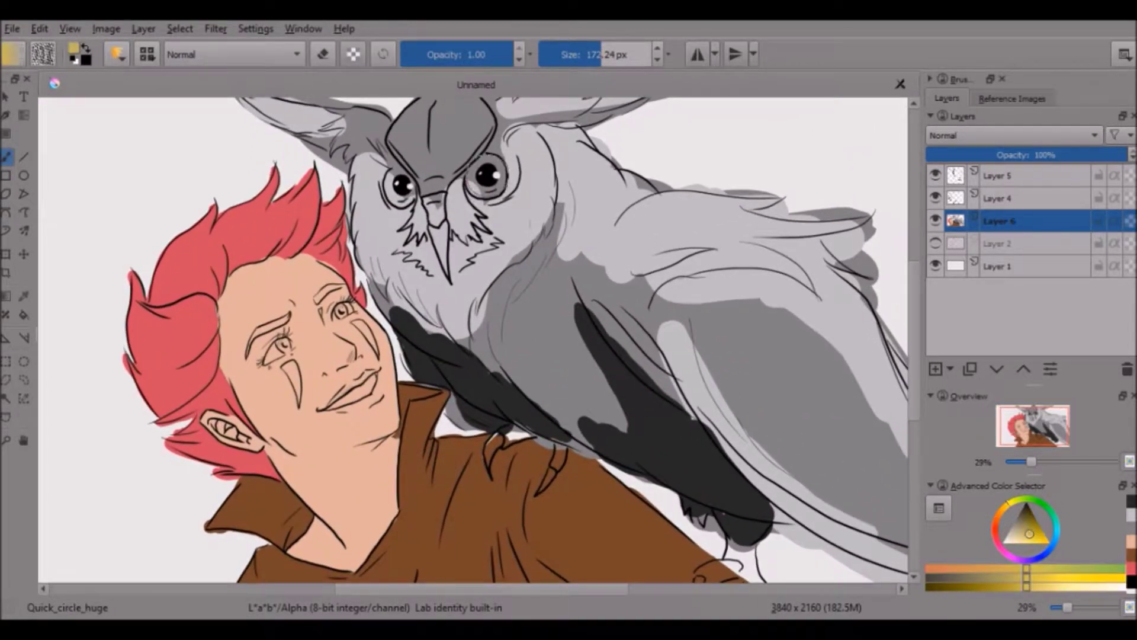
drag(474, 166, 501, 190)
drag(385, 178, 412, 198)
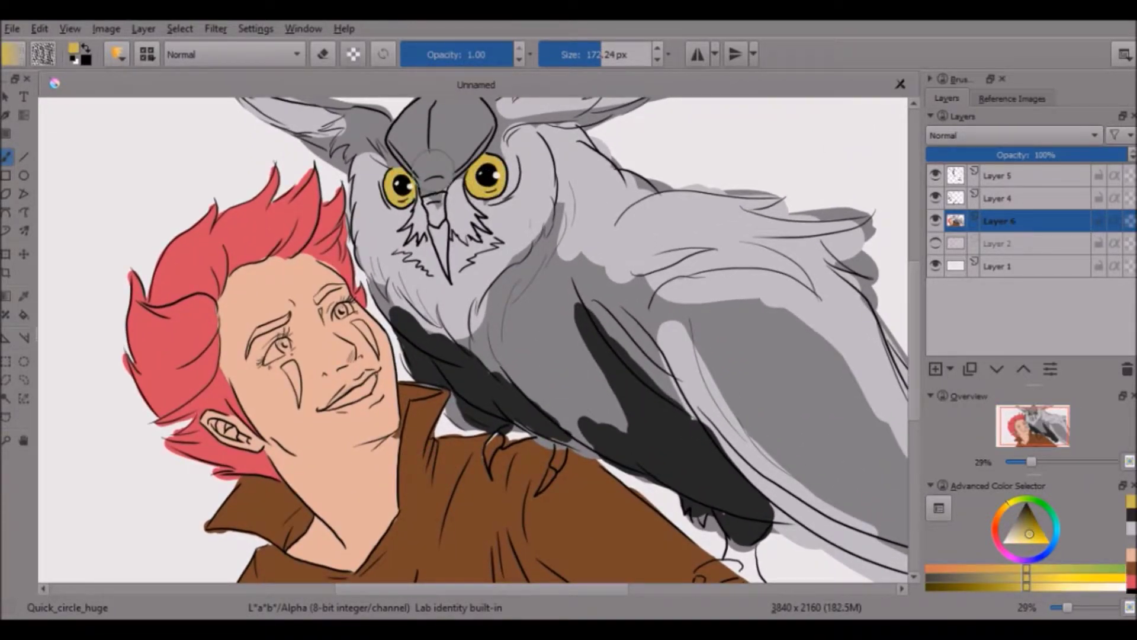
click(1004, 539)
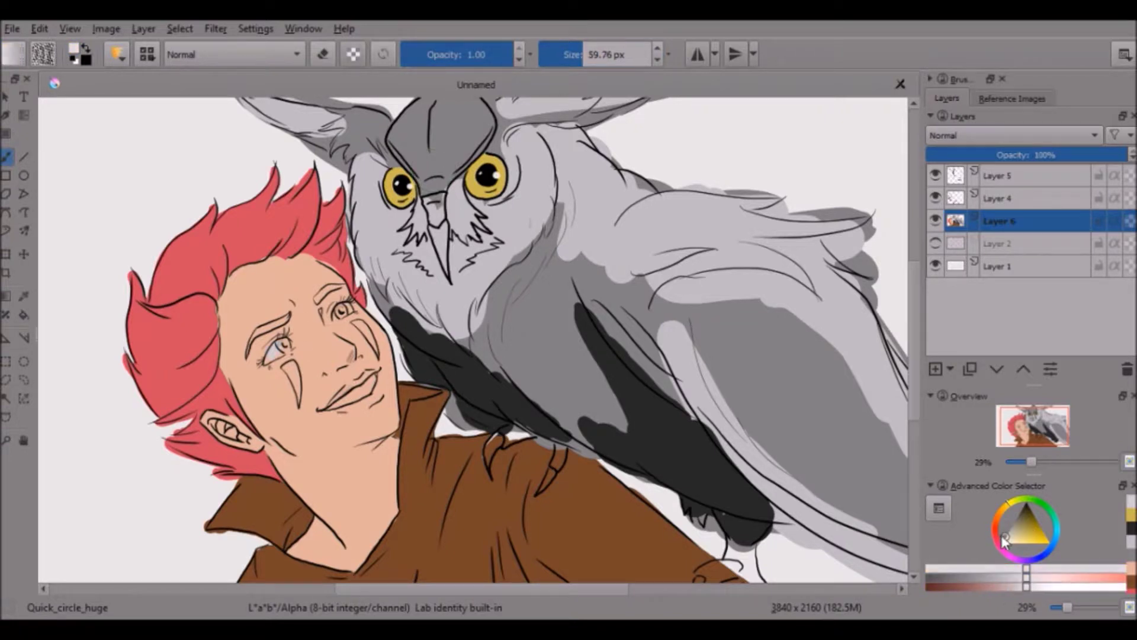
drag(269, 347, 284, 356)
drag(335, 302, 356, 314)
- Paint the man's red eyebrow, purple marks beside his eyes and pinkish-purple lower lip
ctrl+click(249, 279)
key(bracketleft)
drag(248, 335, 290, 317)
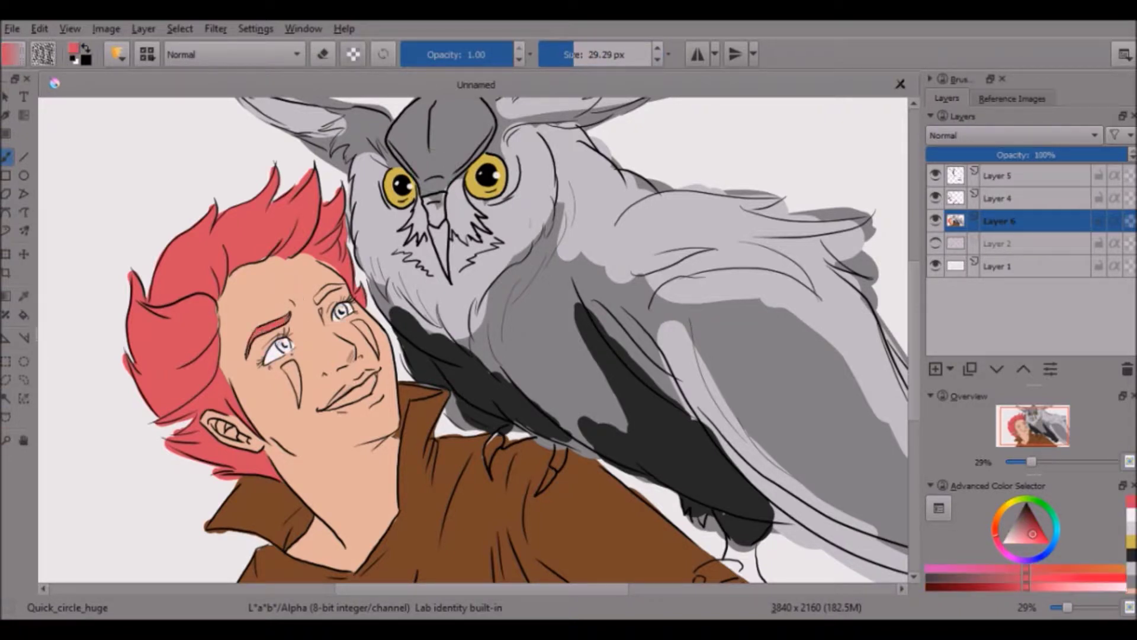
click(1003, 547)
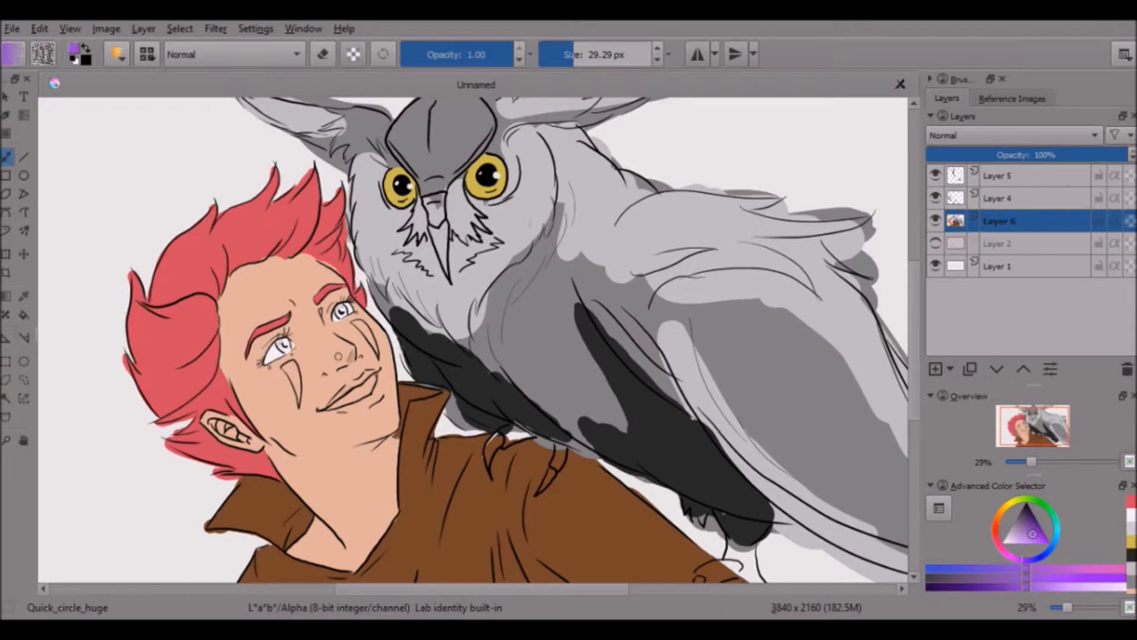
drag(283, 364, 292, 372)
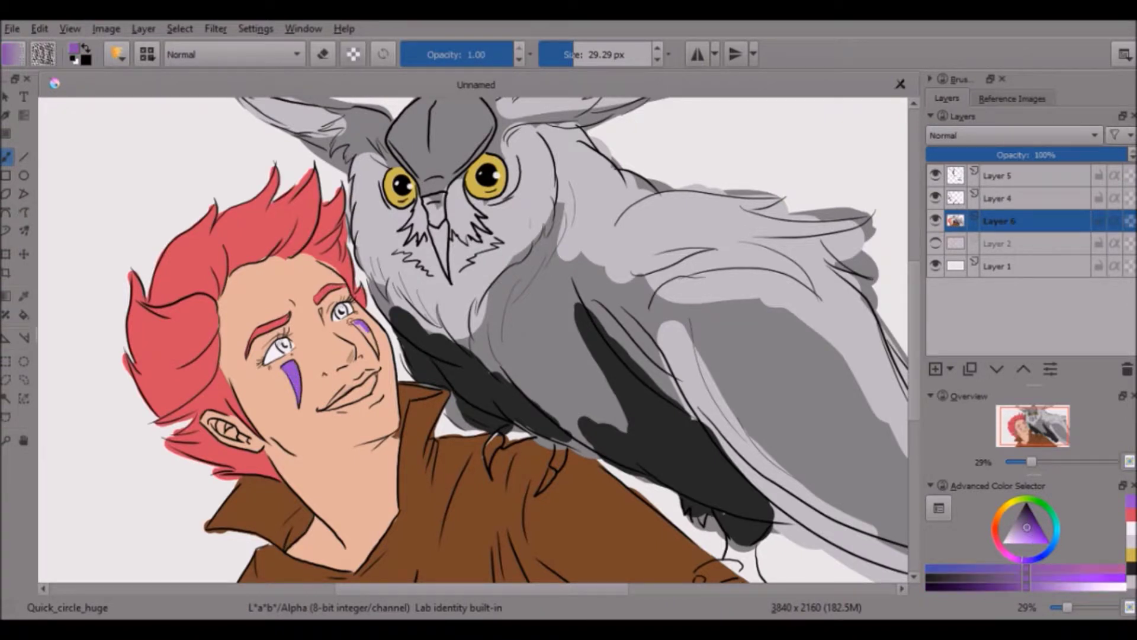
drag(357, 323, 375, 351)
click(1008, 553)
drag(339, 409, 385, 379)
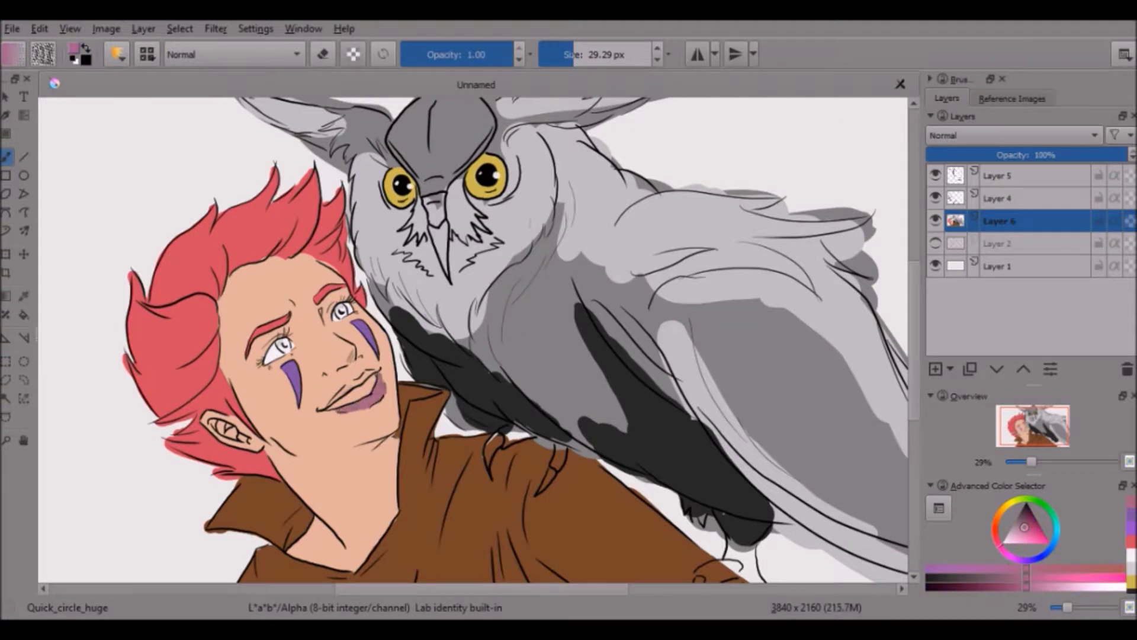
- Colour the man's iris light blue and teeth white, then shade his neck under the collar
click(1055, 522)
click(1016, 537)
drag(339, 309, 345, 314)
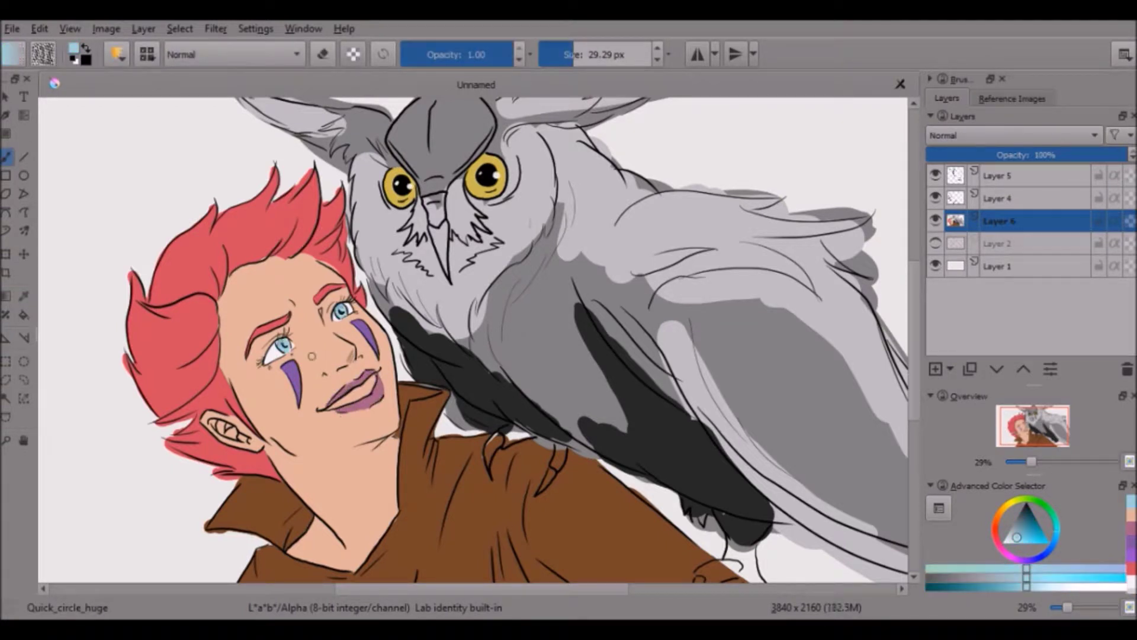
click(1122, 568)
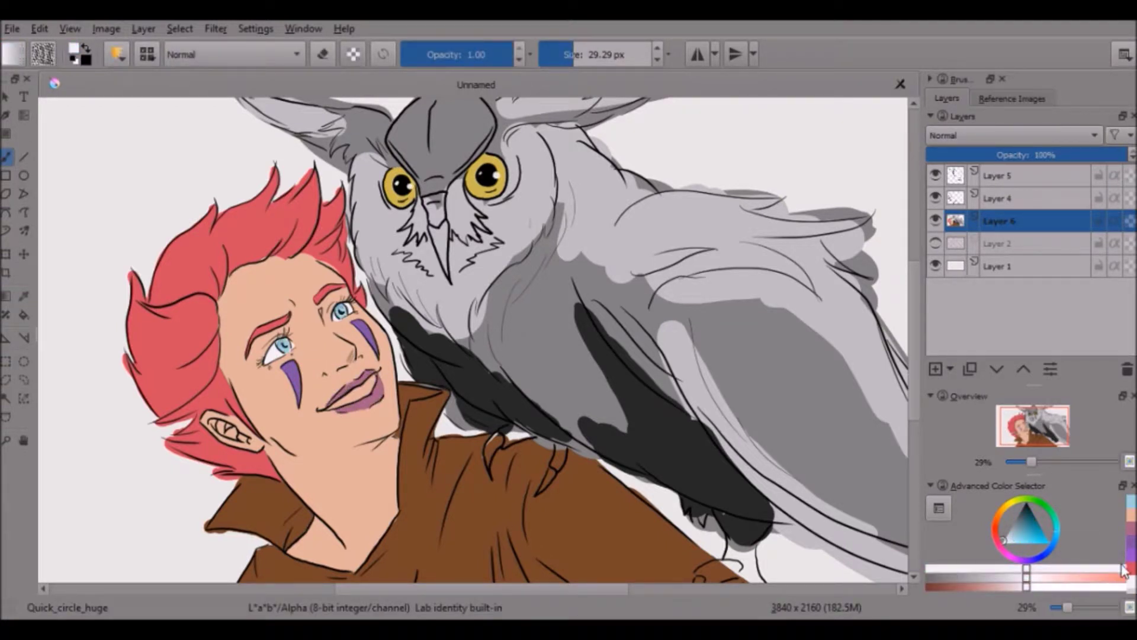
drag(341, 398, 372, 384)
scroll(690, 450, up, 2)
key(d)
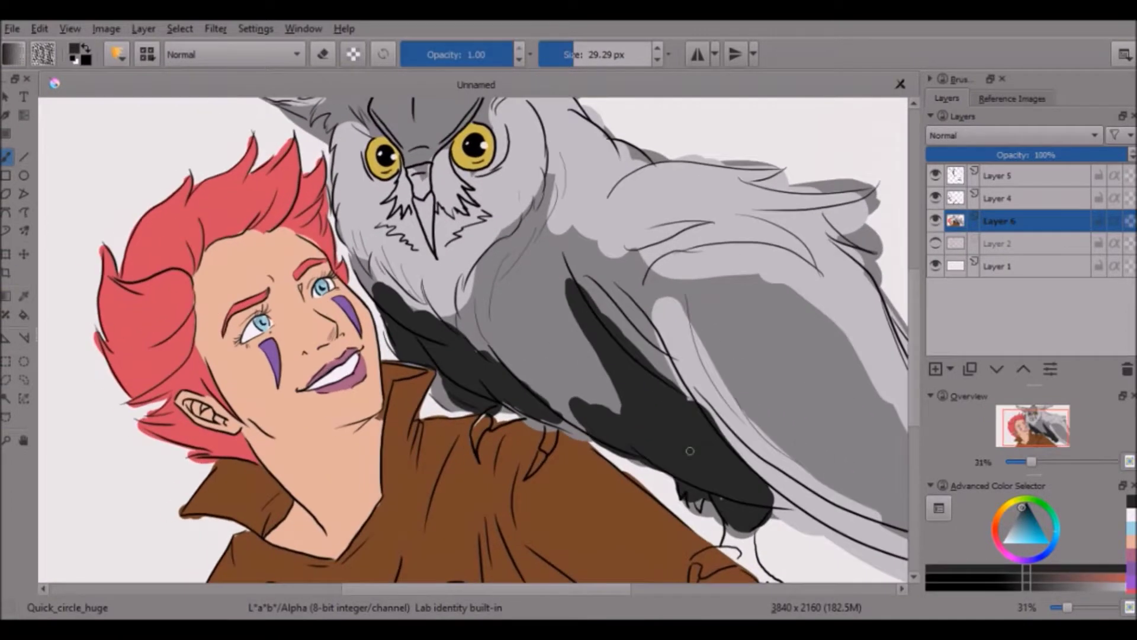
drag(303, 507, 285, 548)
mouse_move(367, 435)
mouse_down()
mouse_move(328, 548)
mouse_move(207, 332)
mouse_move(320, 272)
mouse_move(375, 376)
mouse_up()
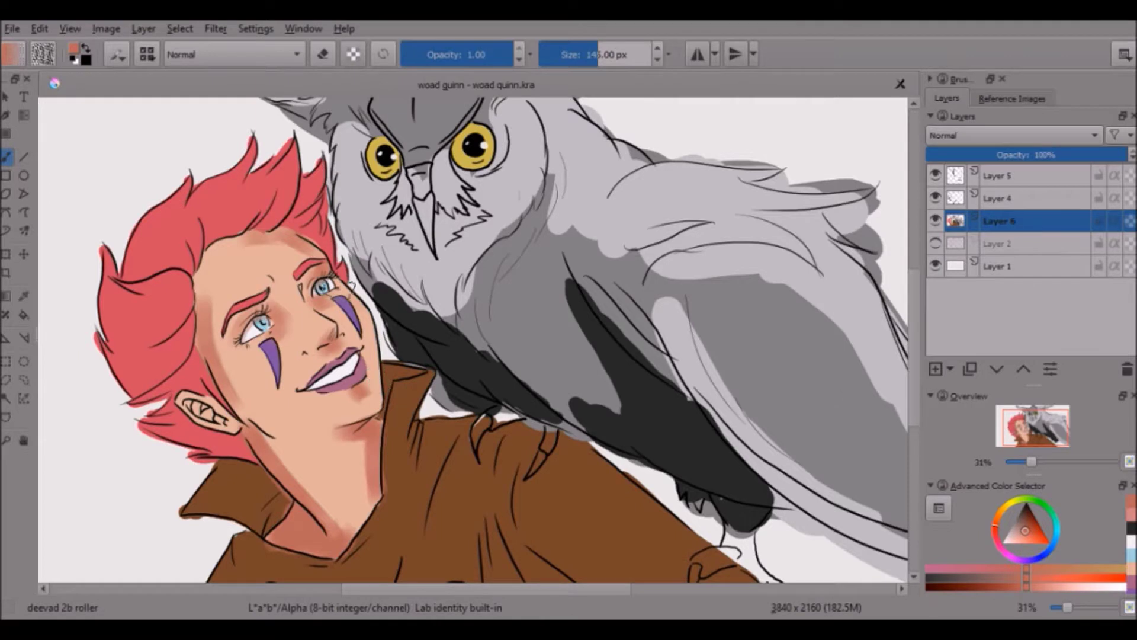
- Shade the man's forehead and temple, and darken his lips with a peach skin tone
drag(341, 288, 213, 355)
click(592, 530)
click(619, 563)
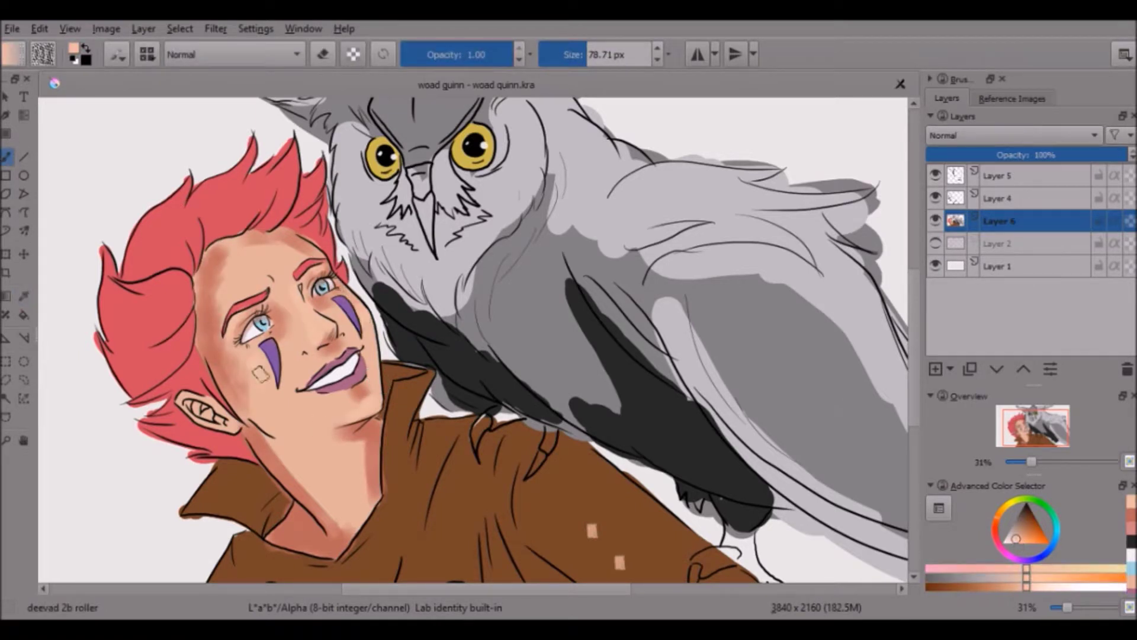
key(bracketleft)
key(bracketleft)
key(bracketleft)
key(bracketleft)
scroll(269, 359, up, 2)
drag(341, 409, 418, 361)
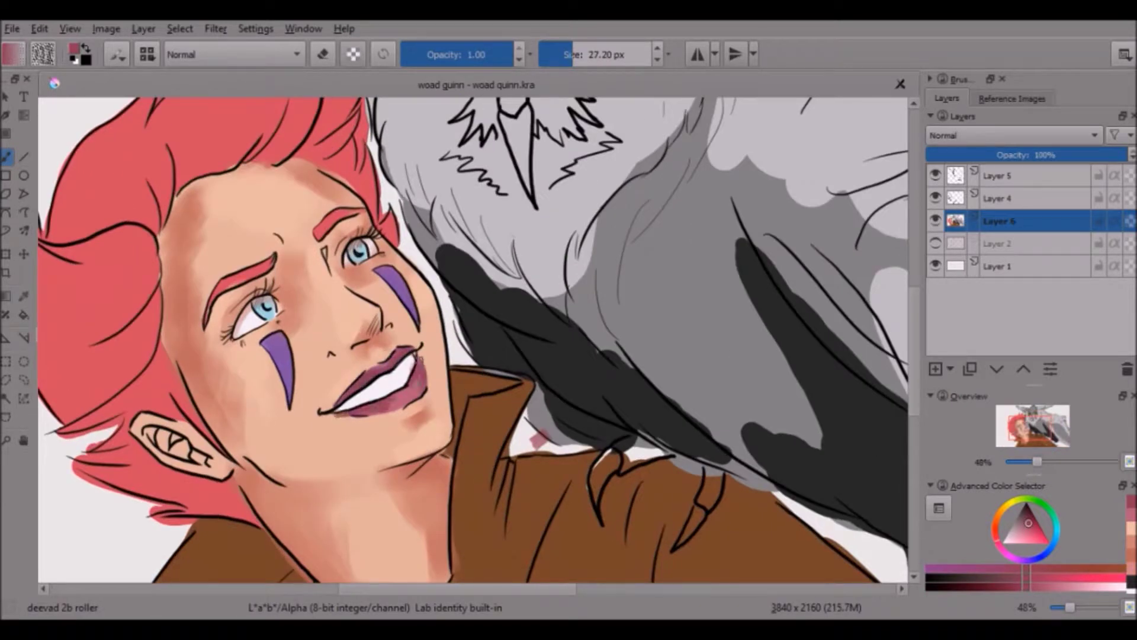
scroll(604, 409, down, 2)
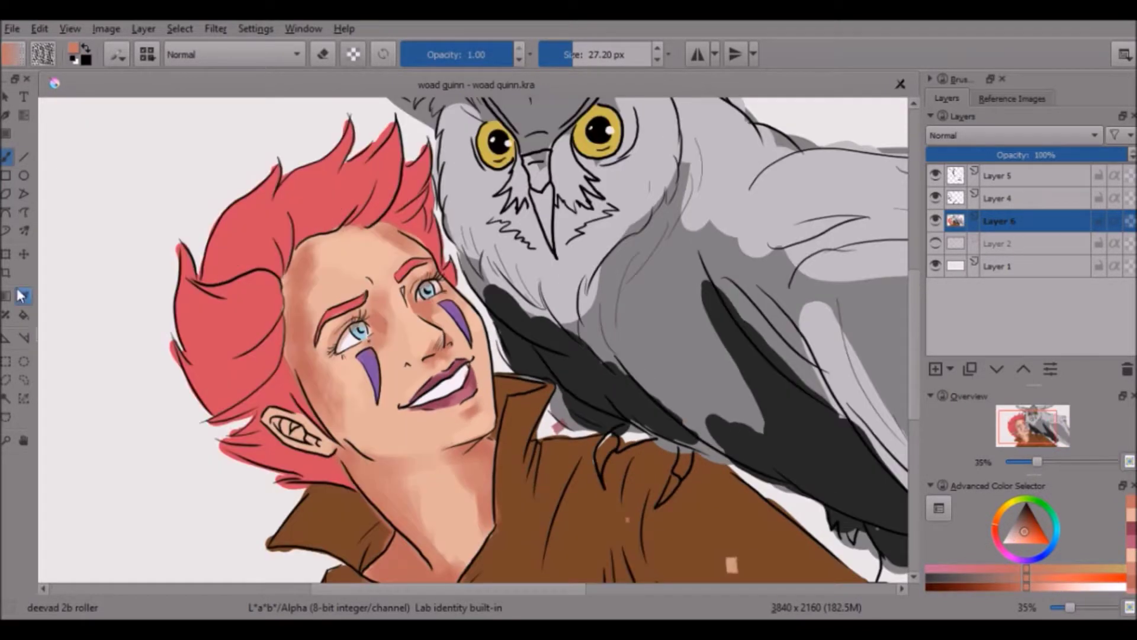
- Pick light blue for eye highlights and paint darker red shading into the hair
ctrl+click(354, 331)
scroll(142, 368, up, 1)
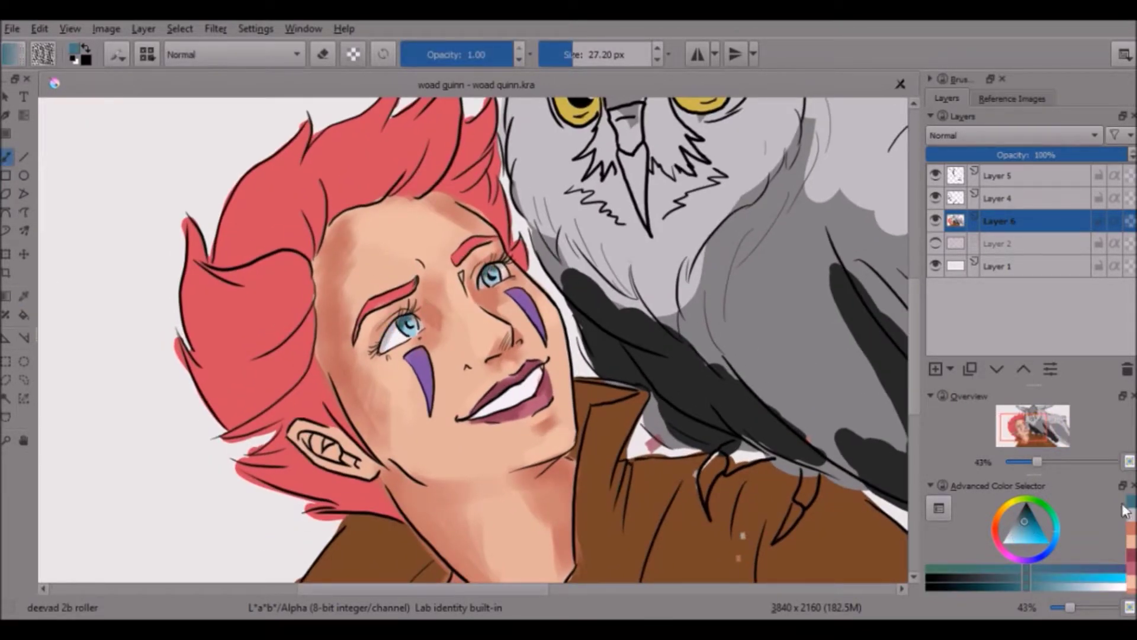
ctrl+click(415, 332)
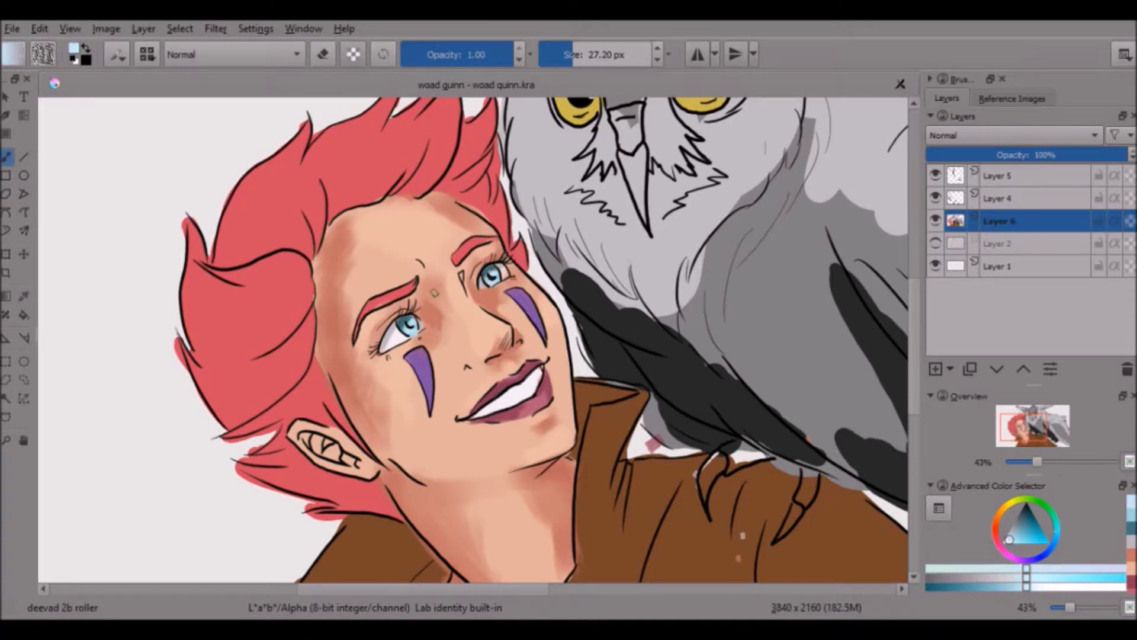
ctrl+click(474, 201)
drag(462, 148, 498, 201)
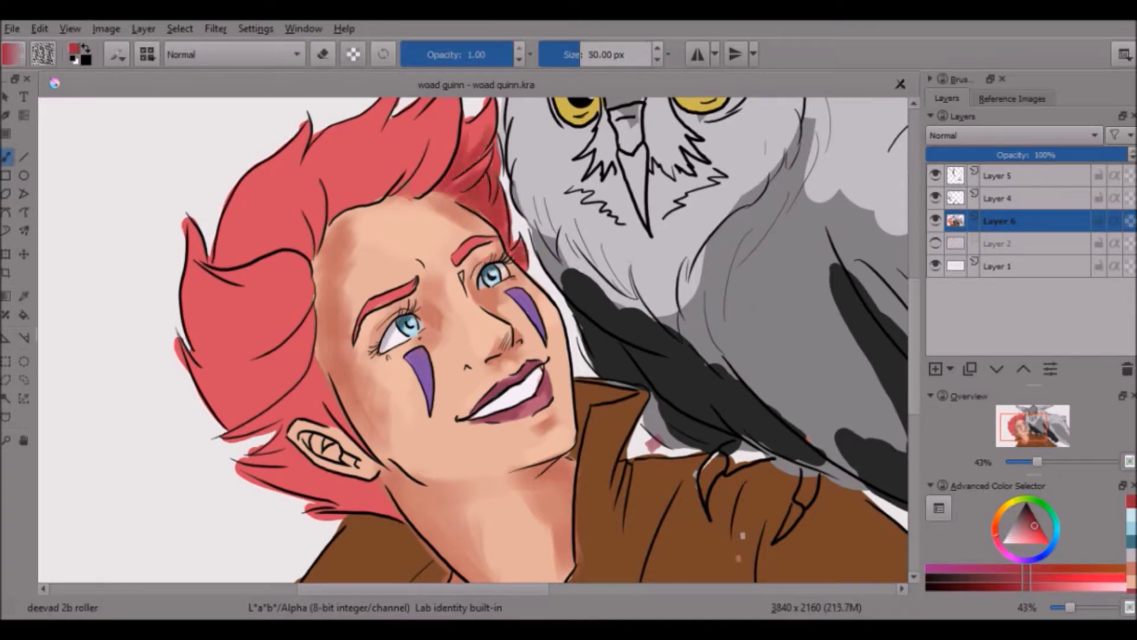
drag(316, 212, 476, 206)
scroll(393, 368, down, 1)
right_click(393, 368)
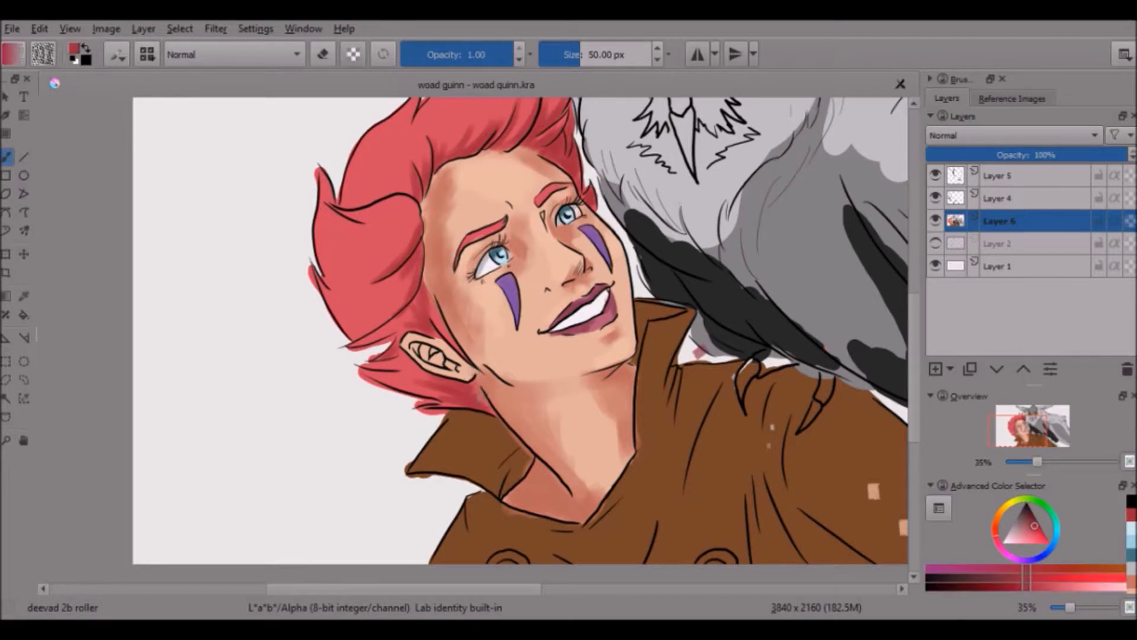
scroll(521, 332, up, 1)
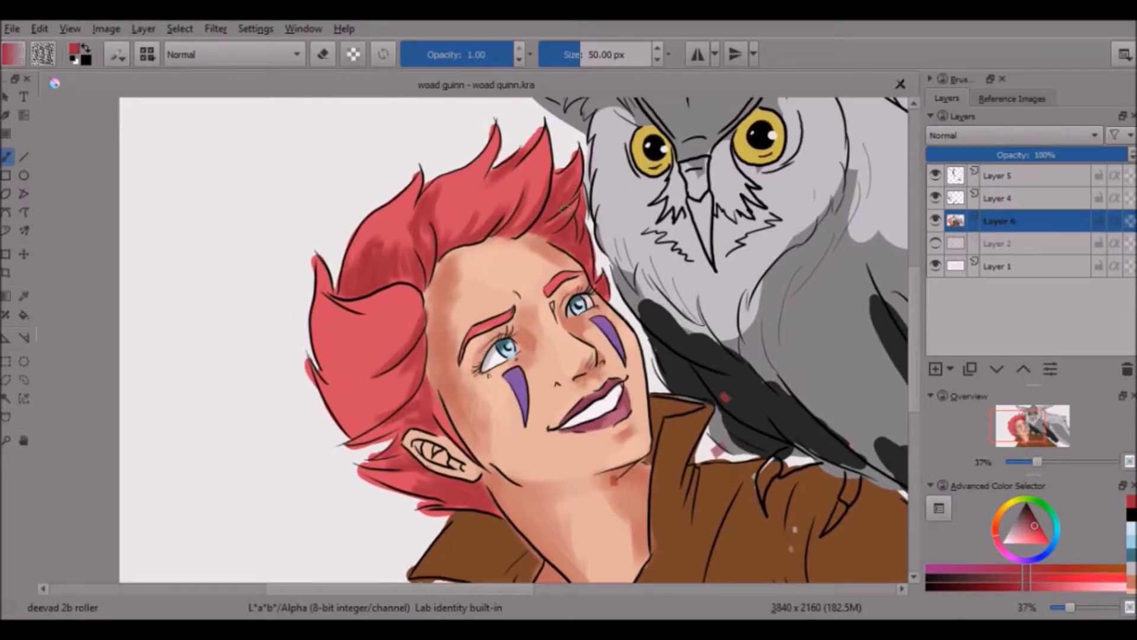
- Paint lighter pink highlight strands across the top, edges and ear side of the hair
ctrl+click(355, 267)
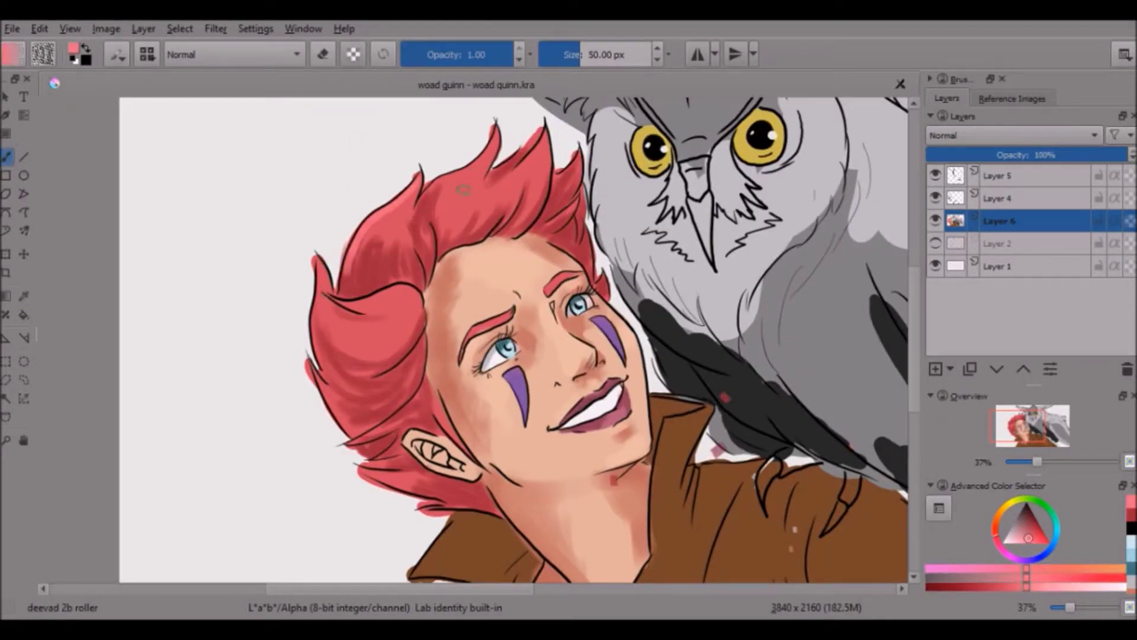
drag(355, 249, 486, 178)
drag(323, 260, 323, 379)
drag(356, 435, 420, 483)
drag(414, 323, 450, 427)
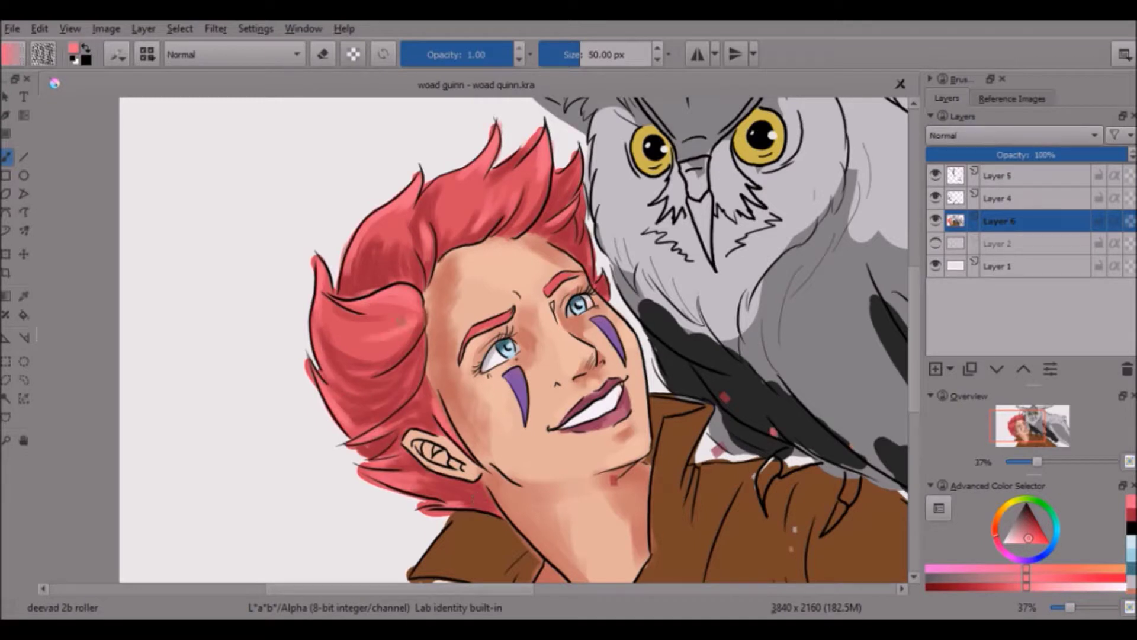
drag(533, 172, 501, 204)
ctrl+click(513, 379)
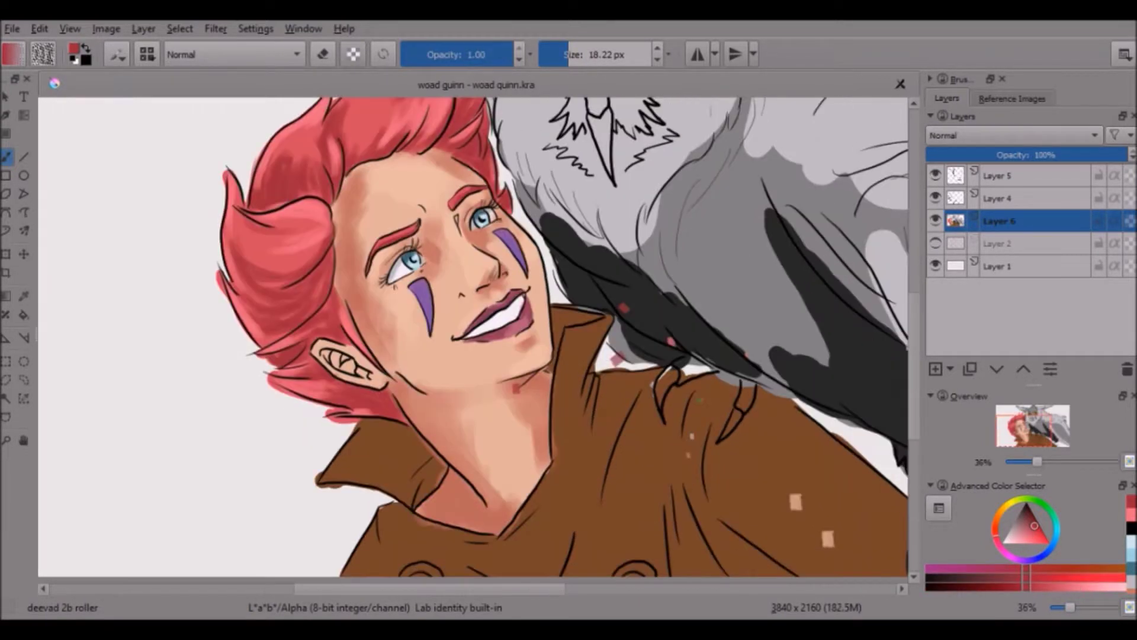
mouse_move(558, 379)
mouse_down()
mouse_move(465, 289)
mouse_move(433, 301)
mouse_up()
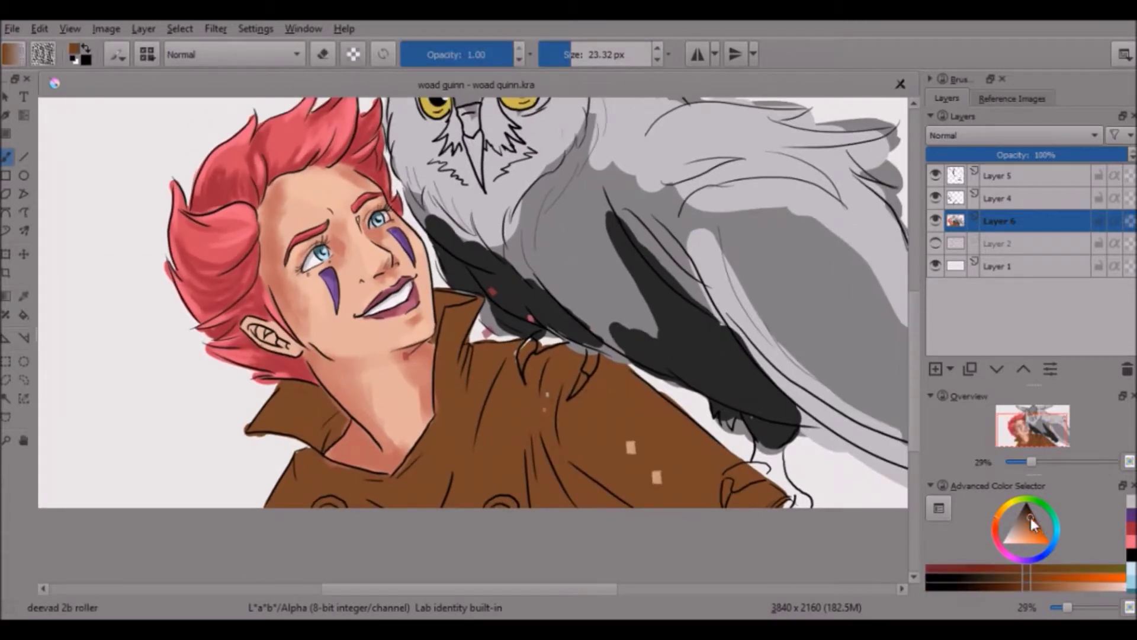
- Shade the coat's collar, shoulder and lower part with dark brown
ctrl+click(442, 320)
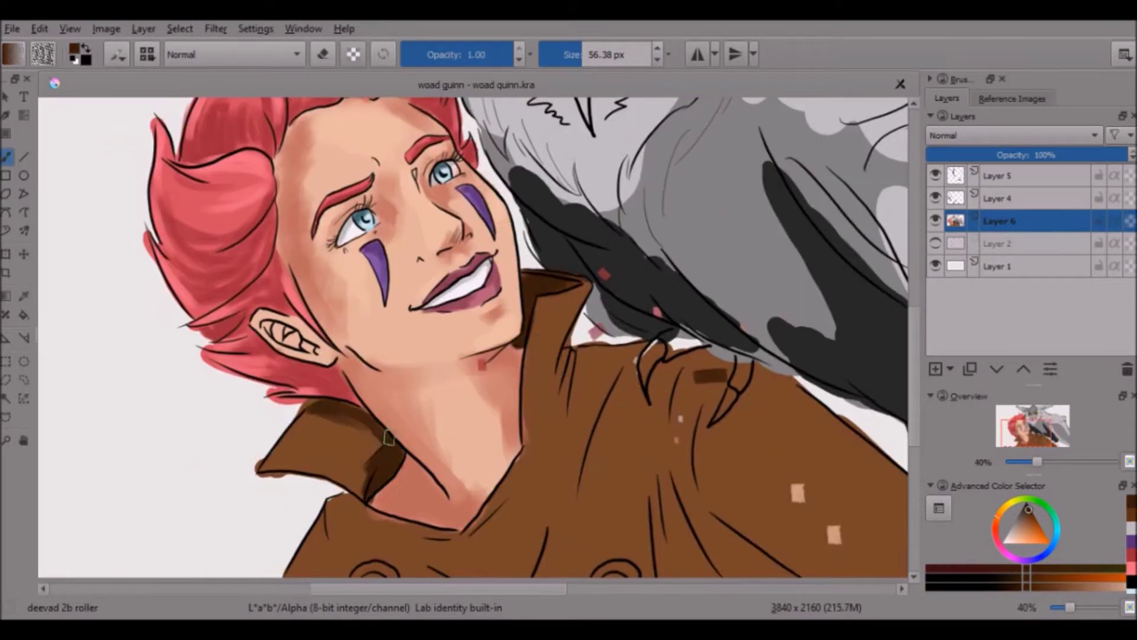
drag(314, 427, 387, 465)
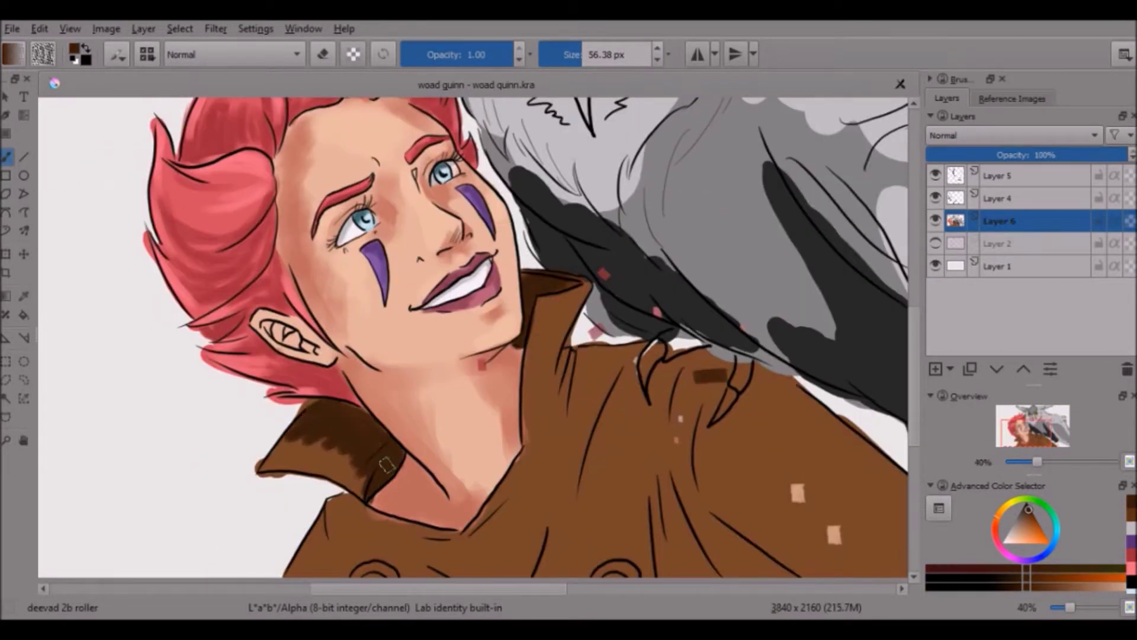
key(minus)
drag(491, 284, 568, 379)
mouse_move(652, 296)
mouse_down()
mouse_move(737, 388)
mouse_move(592, 421)
mouse_up()
drag(651, 379, 577, 427)
drag(438, 394, 344, 423)
- Paint light tan highlights on the coat's right side with a smaller brush
ctrl+click(503, 296)
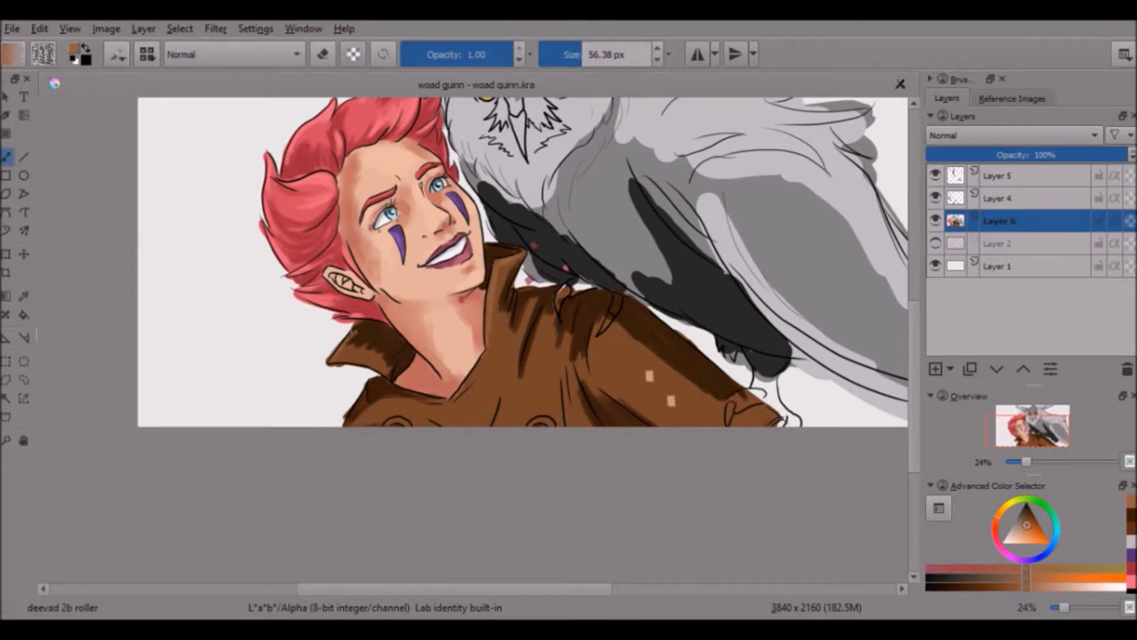
key(bracketleft)
drag(560, 356, 557, 423)
drag(669, 340, 592, 415)
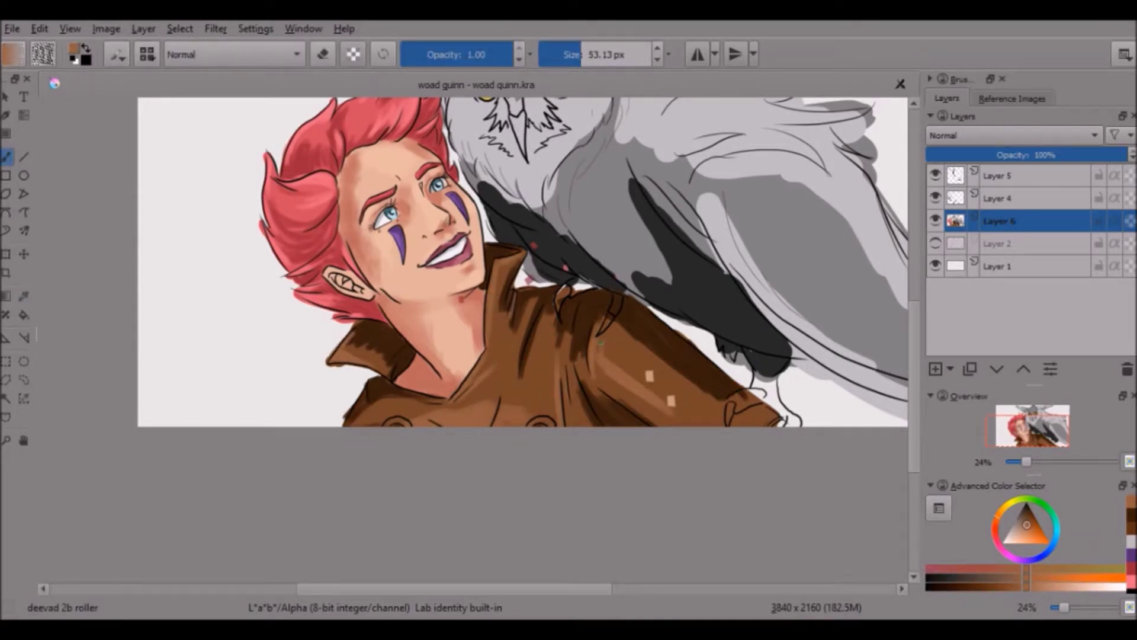
- Shade under the chin and neck in dark reddish brown, then sample the owl-eye yellow
ctrl+click(423, 372)
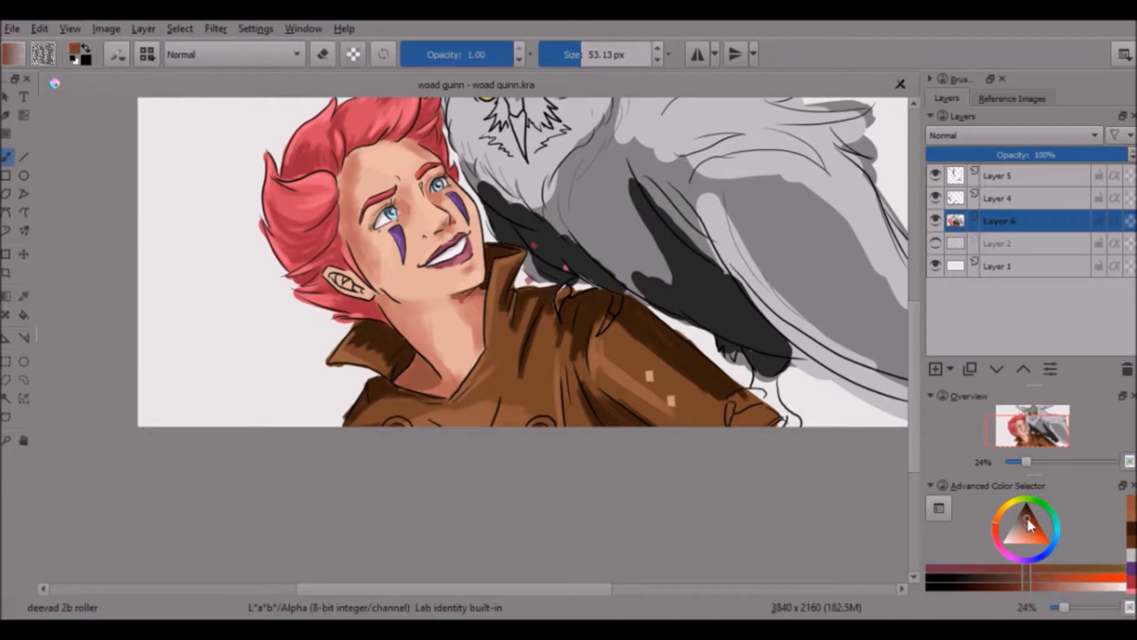
drag(456, 293, 475, 293)
key(b)
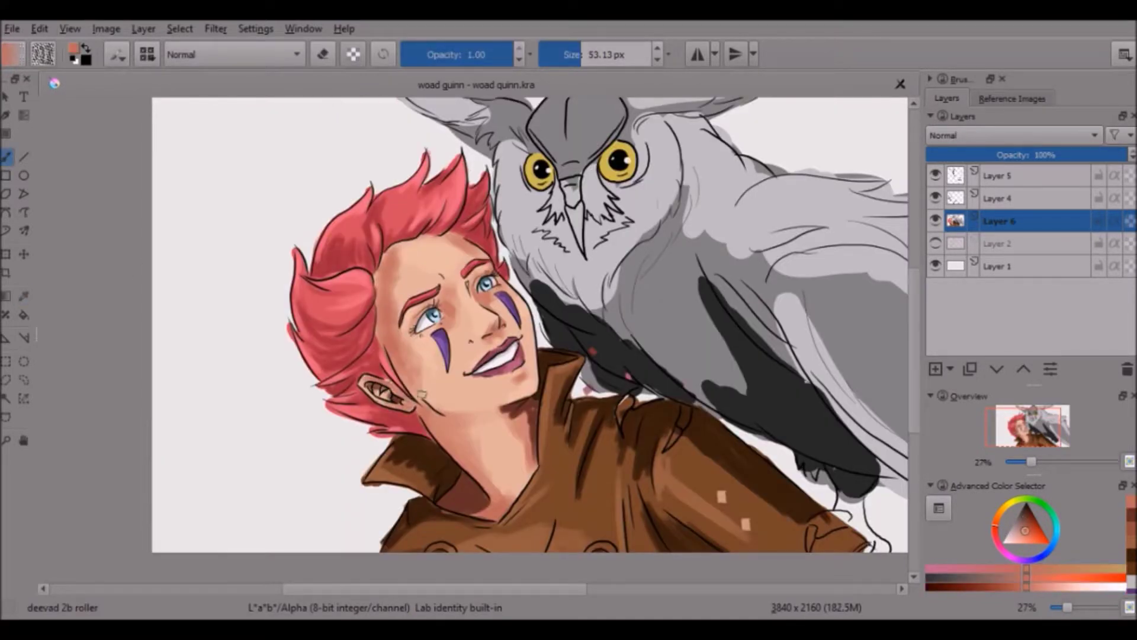
ctrl+click(616, 161)
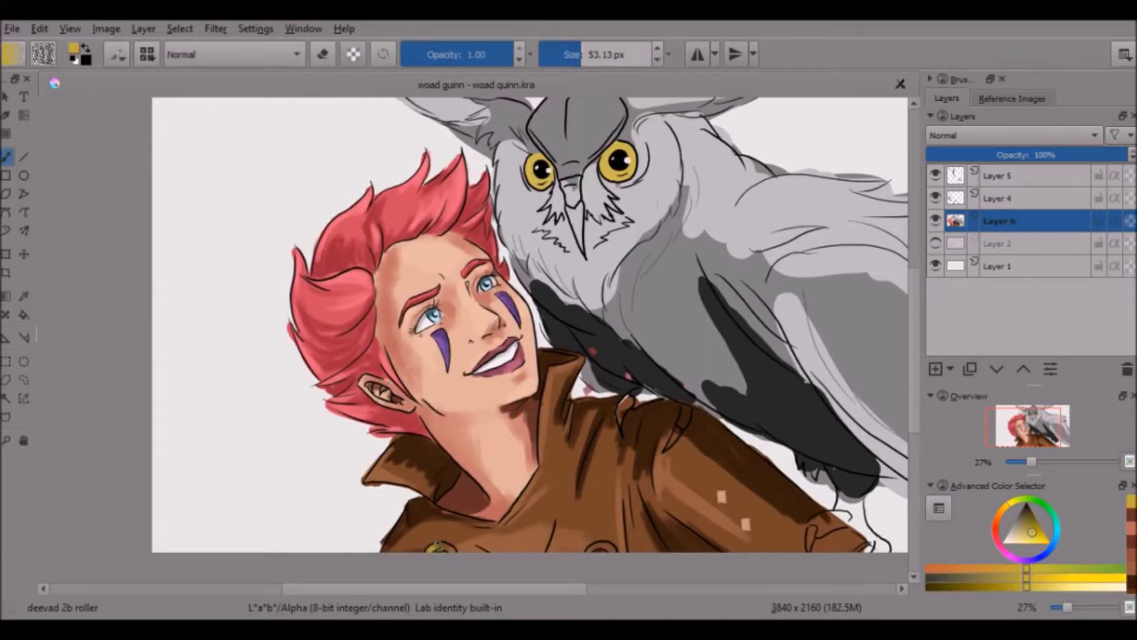
scroll(669, 497, up, 1)
key(e)
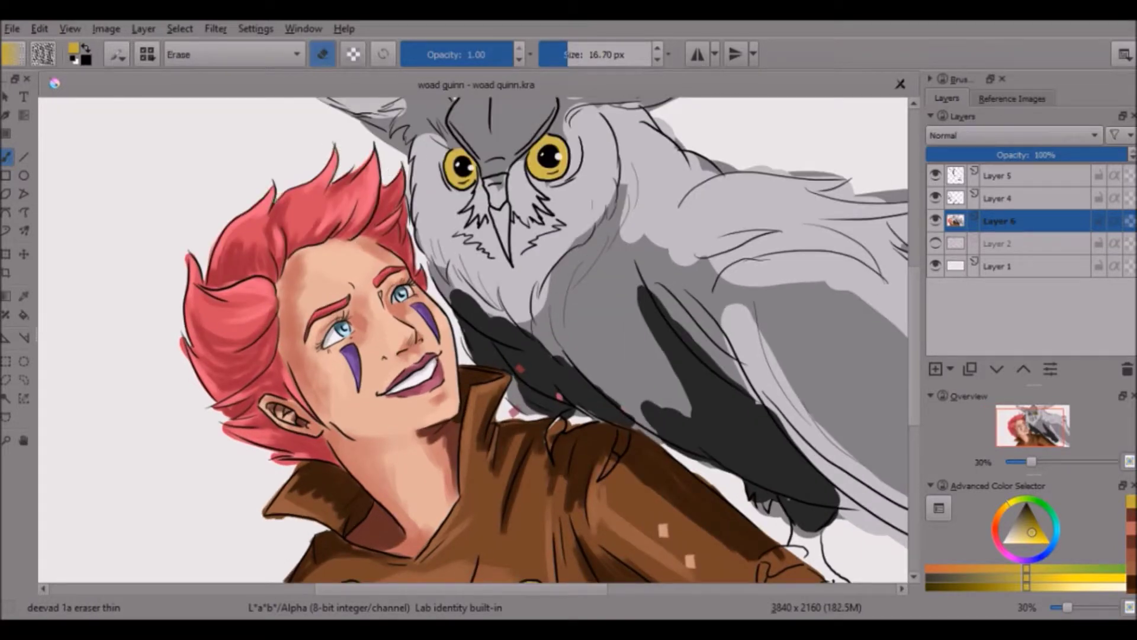
scroll(187, 362, down, 1)
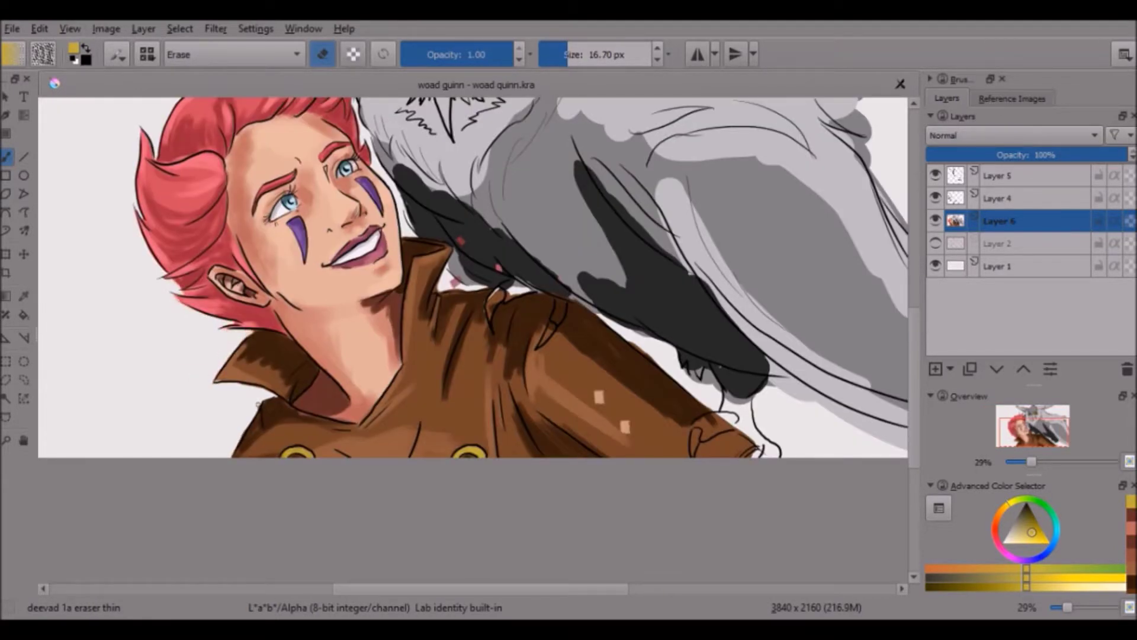
drag(451, 237, 462, 485)
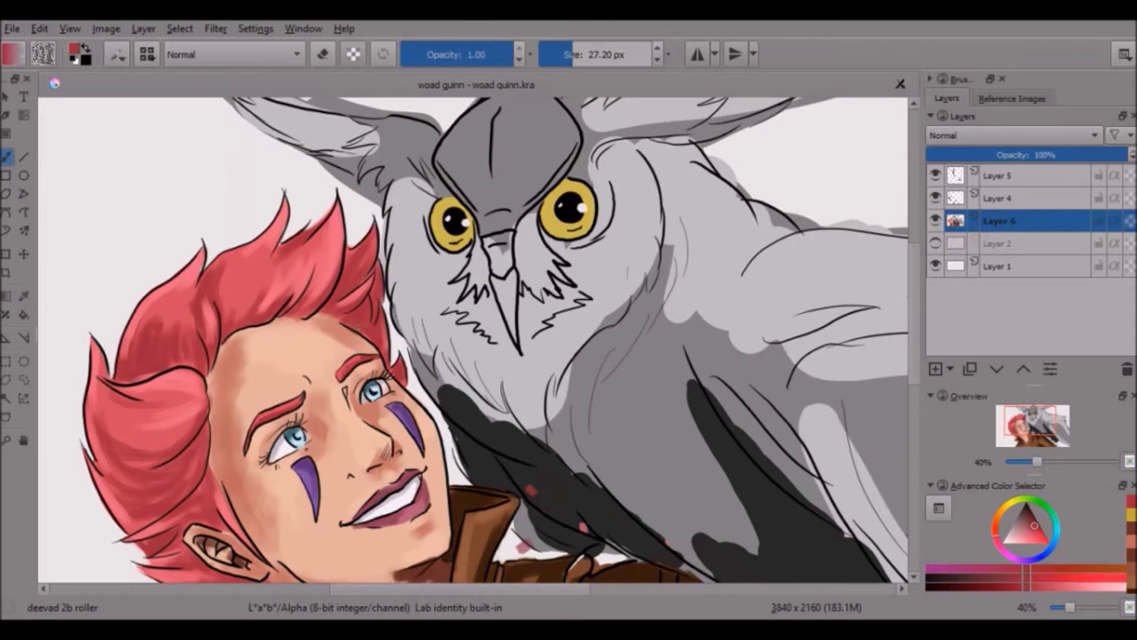
- Paint light grey over the owl's dark wing
scroll(474, 344, down, 1)
key(d)
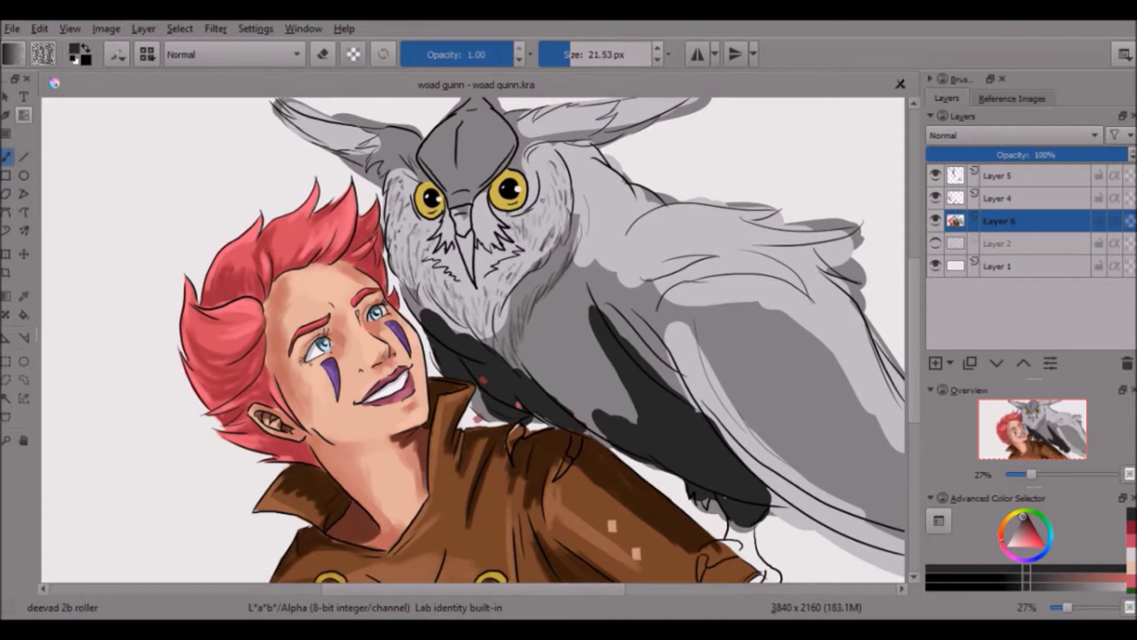
ctrl+click(501, 319)
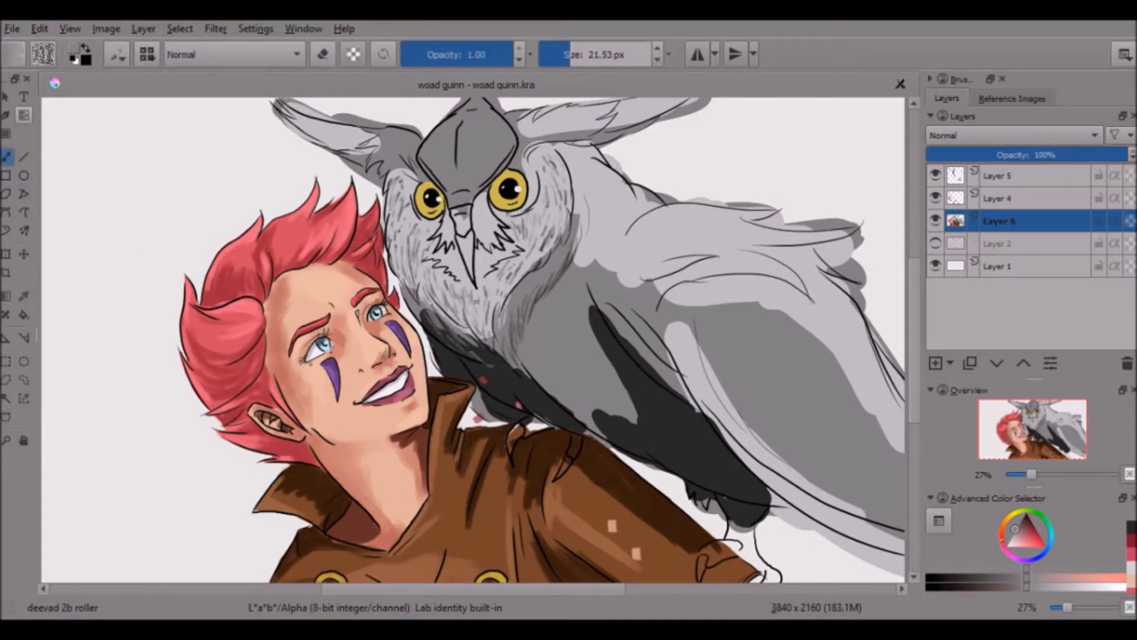
drag(637, 447, 663, 432)
scroll(292, 139, up, 1)
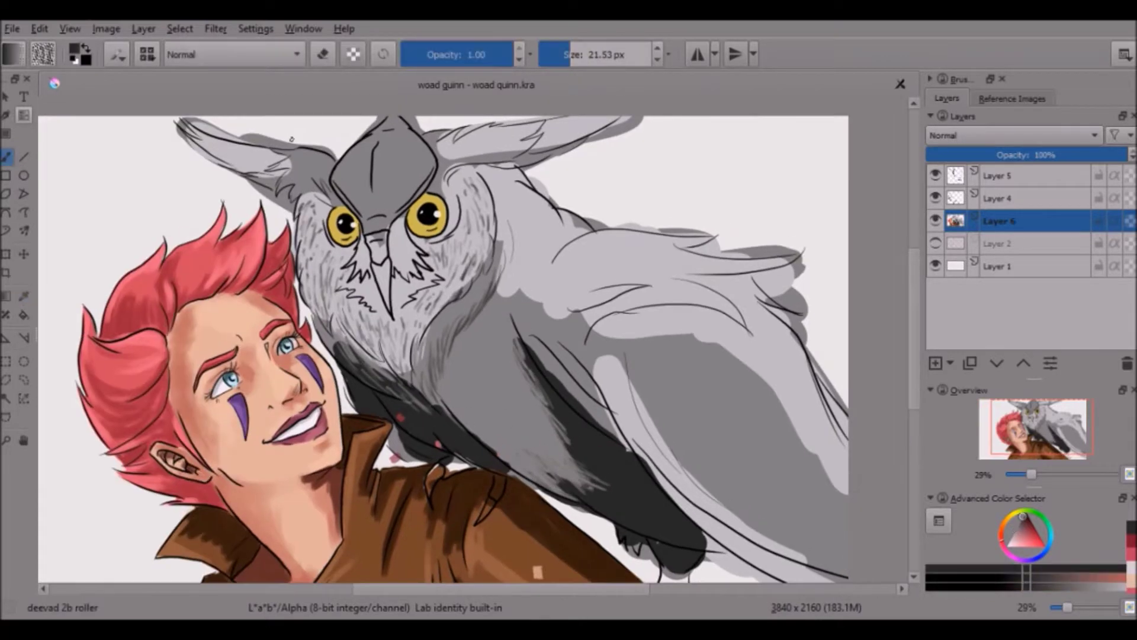
scroll(445, 355, up, 2)
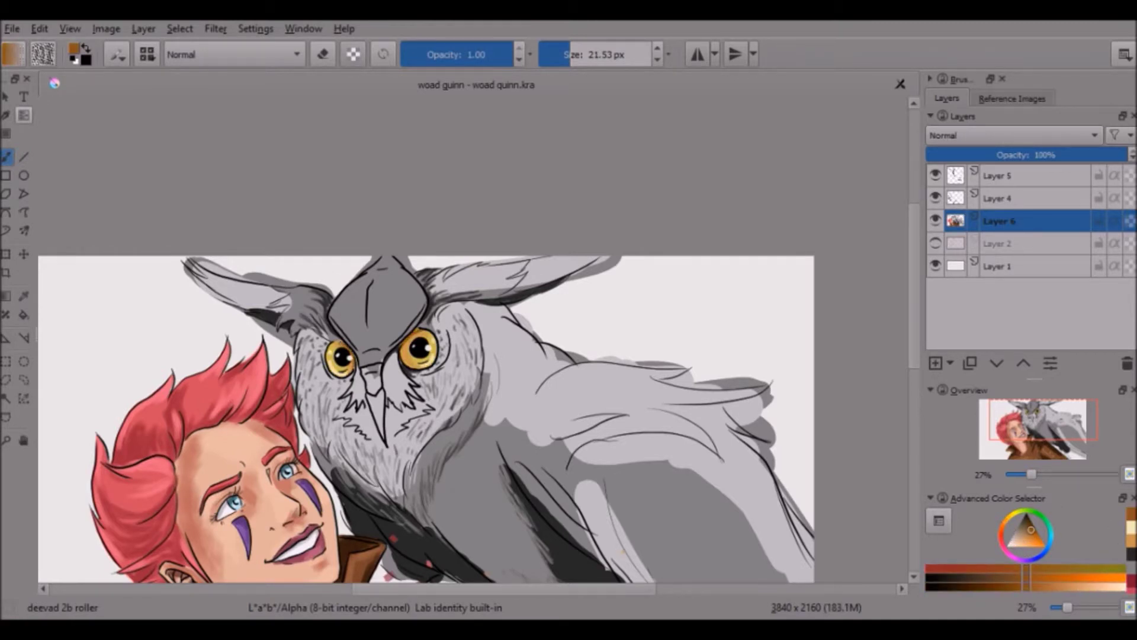
- Shade the owl's underside dark
click(1009, 542)
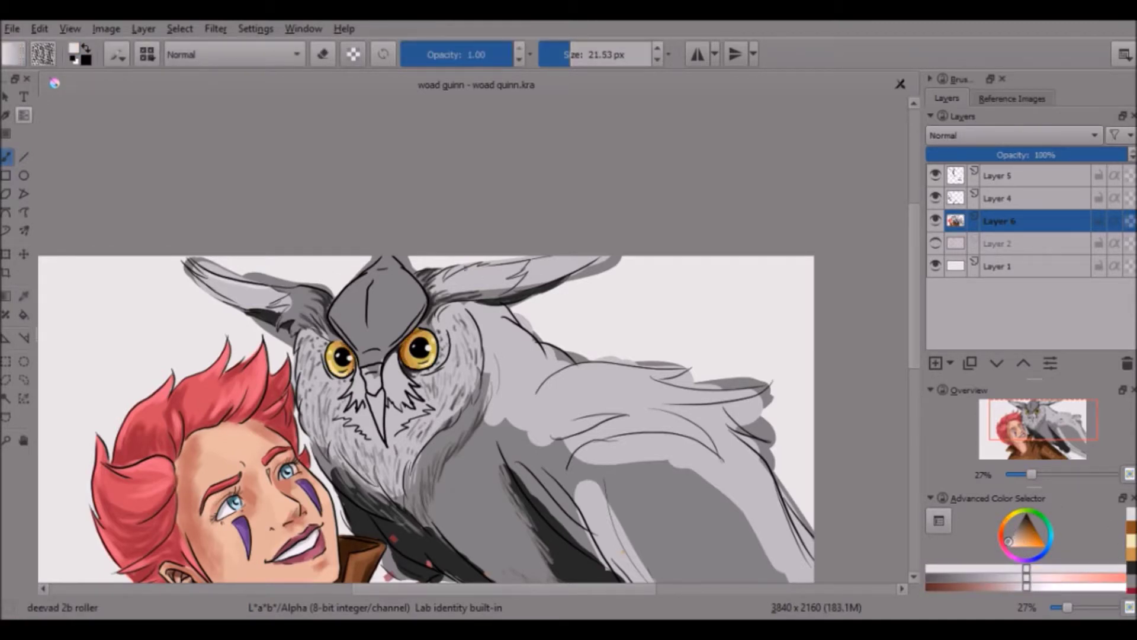
click(1015, 531)
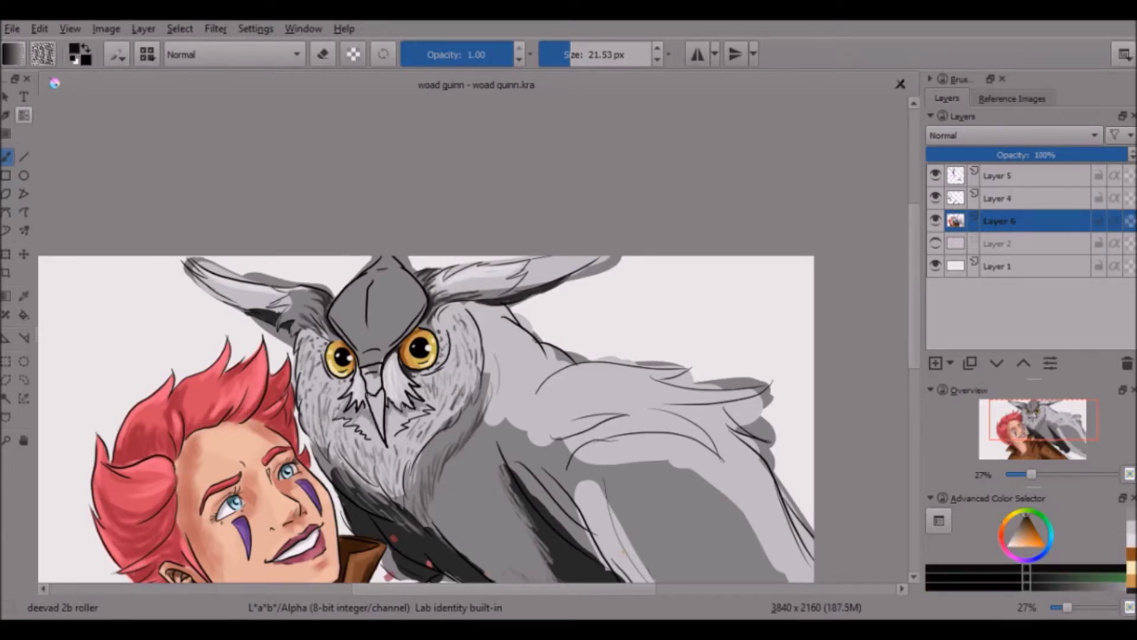
key(d)
scroll(383, 415, down, 1)
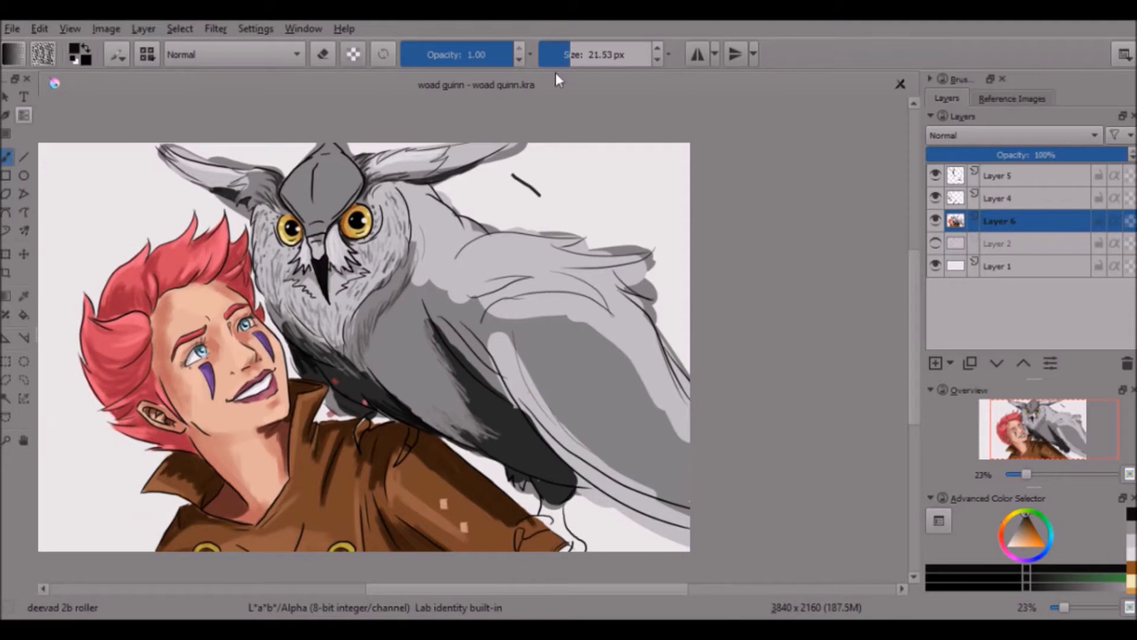
drag(349, 405, 544, 455)
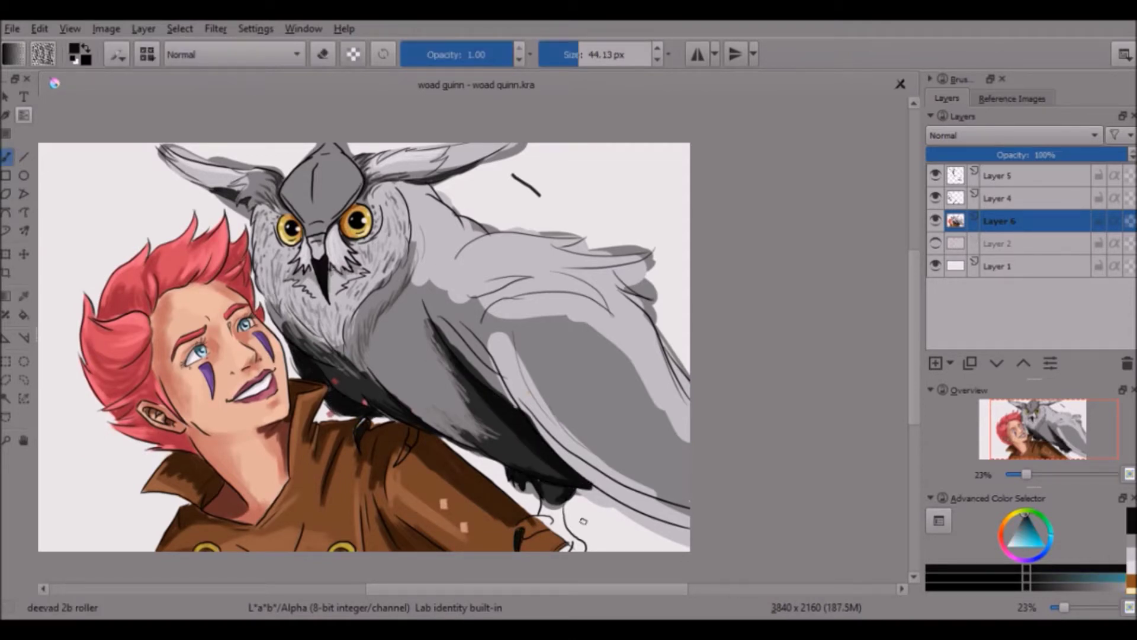
- Paint the owl's feet orange with darker talons
click(1009, 526)
mouse_move(410, 428)
mouse_down()
mouse_move(405, 446)
mouse_move(355, 443)
mouse_up()
click(1030, 524)
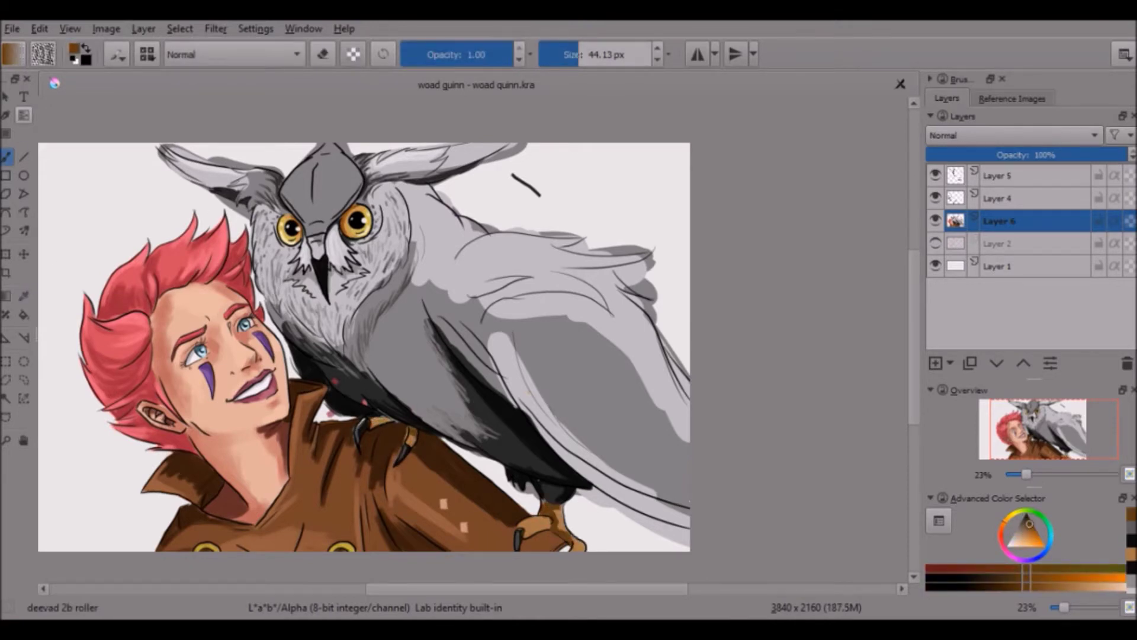
scroll(415, 302, down, 1)
- Repaint the owl's wing in even mid grey with lighter and darker grey shading
ctrl+click(414, 302)
mouse_move(435, 362)
mouse_down()
mouse_move(569, 332)
mouse_move(356, 189)
mouse_up()
drag(367, 237, 426, 272)
ctrl+click(521, 255)
mouse_move(521, 248)
mouse_down()
mouse_move(558, 342)
mouse_move(533, 438)
mouse_up()
ctrl+click(533, 414)
drag(557, 355, 450, 414)
ctrl+click(450, 414)
drag(533, 332, 415, 379)
drag(414, 284, 356, 361)
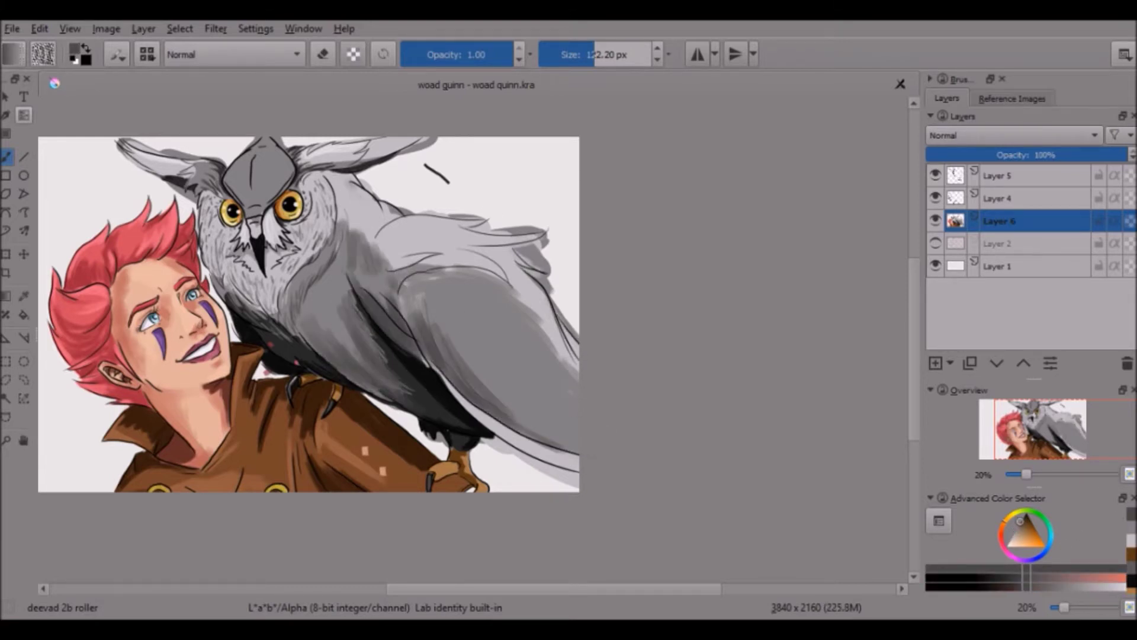
- Add darker grey streaks across the owl's wing and pick black for deepest shadows
drag(486, 314, 575, 414)
mouse_move(491, 290)
mouse_down()
mouse_move(533, 329)
mouse_move(474, 237)
mouse_up()
click(1023, 517)
key([)
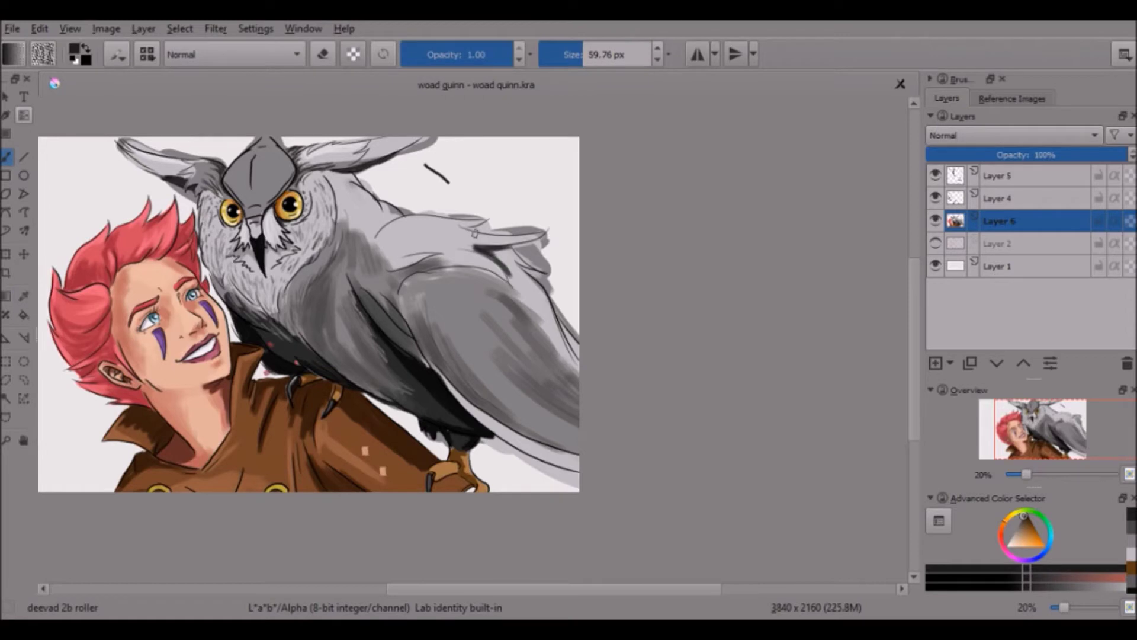
key(x)
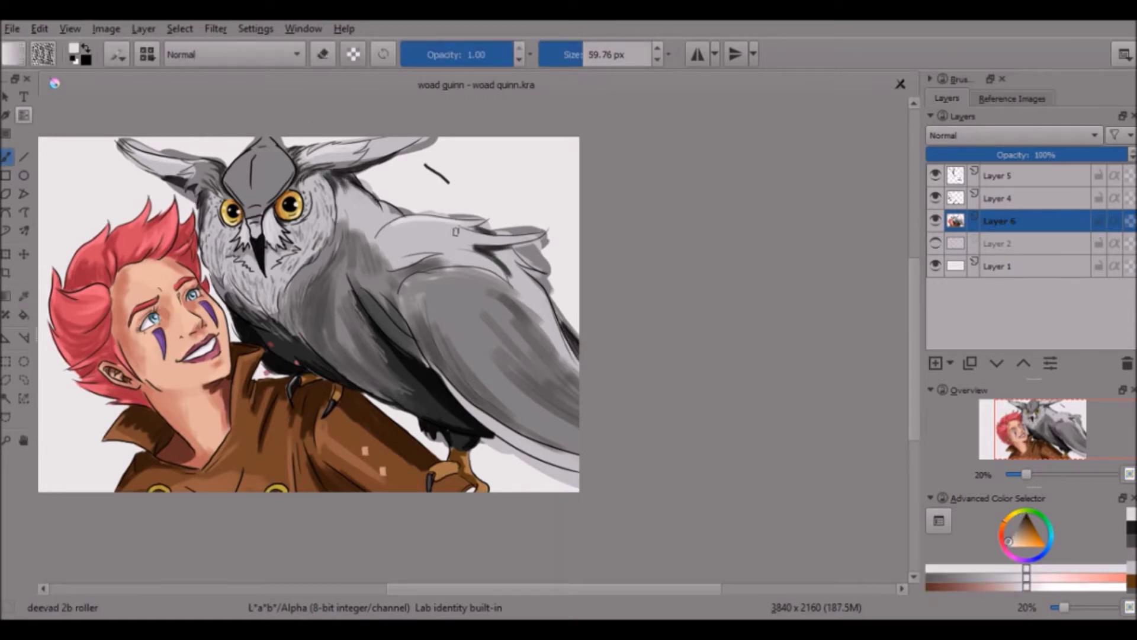
- Tint the diamond on the owl's head in layered purple-grey shades
click(1009, 531)
key(])
mouse_move(243, 148)
mouse_down()
mouse_move(245, 231)
mouse_move(275, 196)
mouse_up()
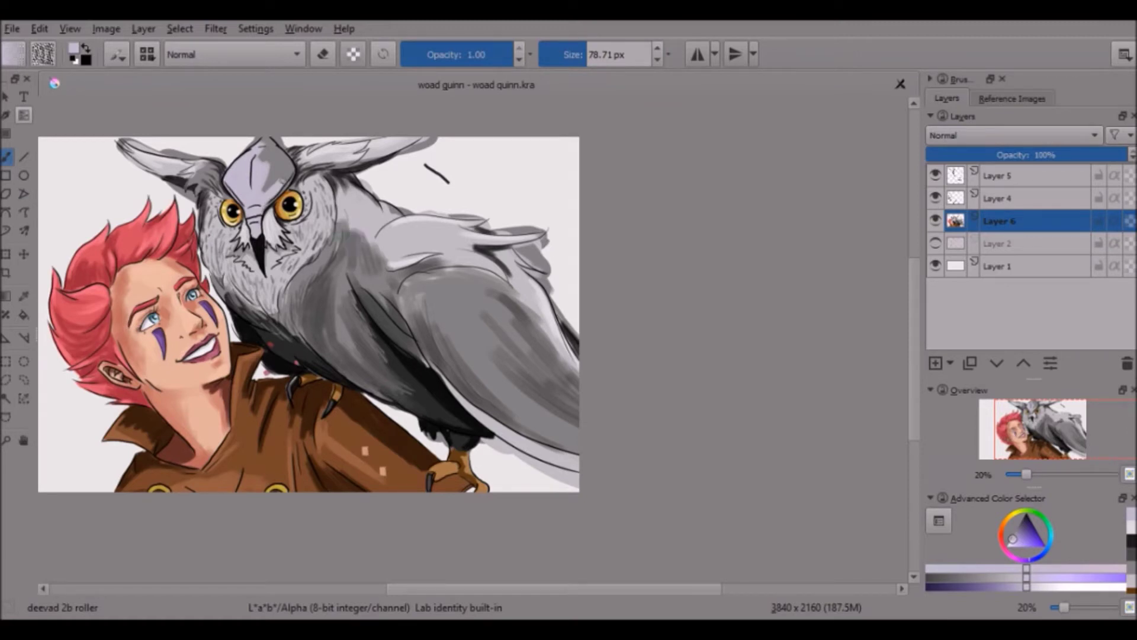
drag(260, 143, 285, 190)
ctrl+click(255, 178)
drag(237, 154, 246, 202)
ctrl+click(263, 160)
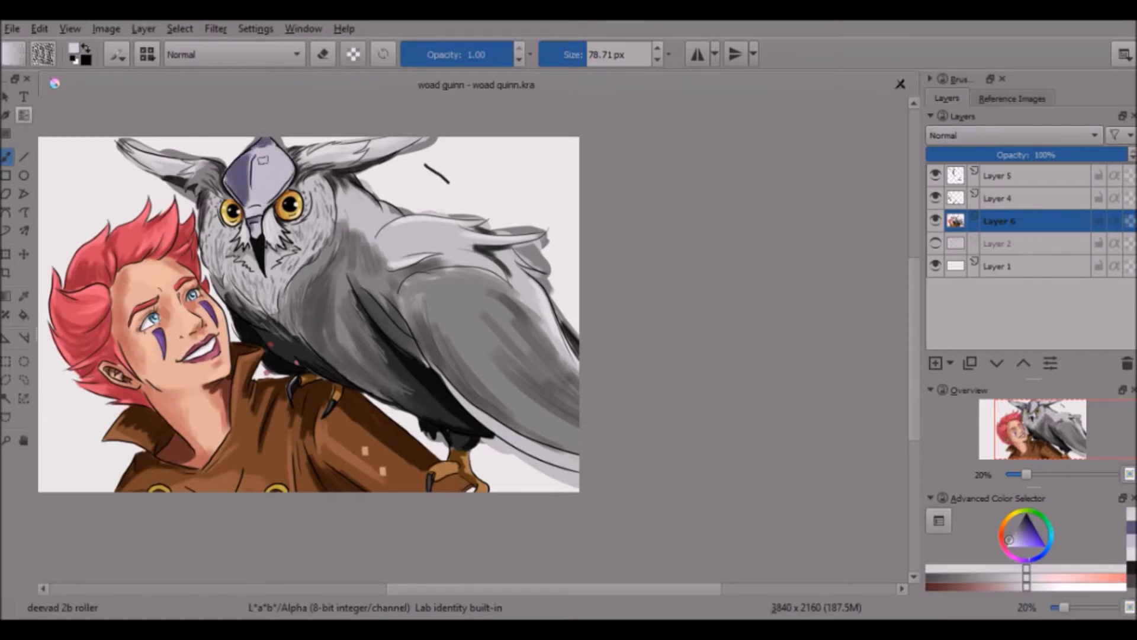
- Paint brown shading onto the man's coat
key(minus)
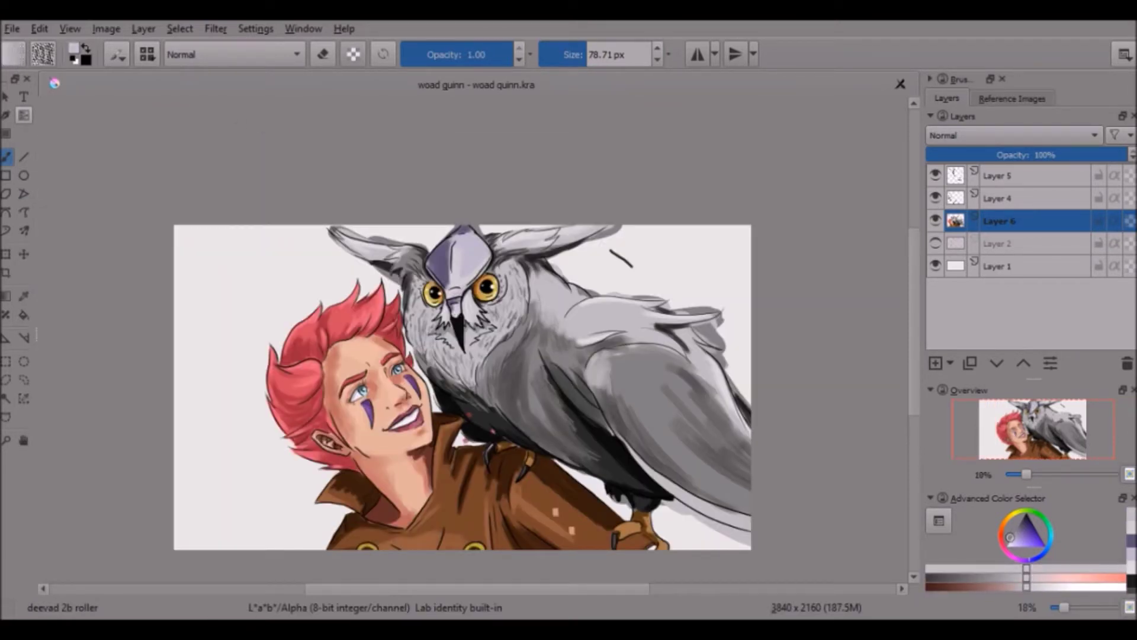
key(minus)
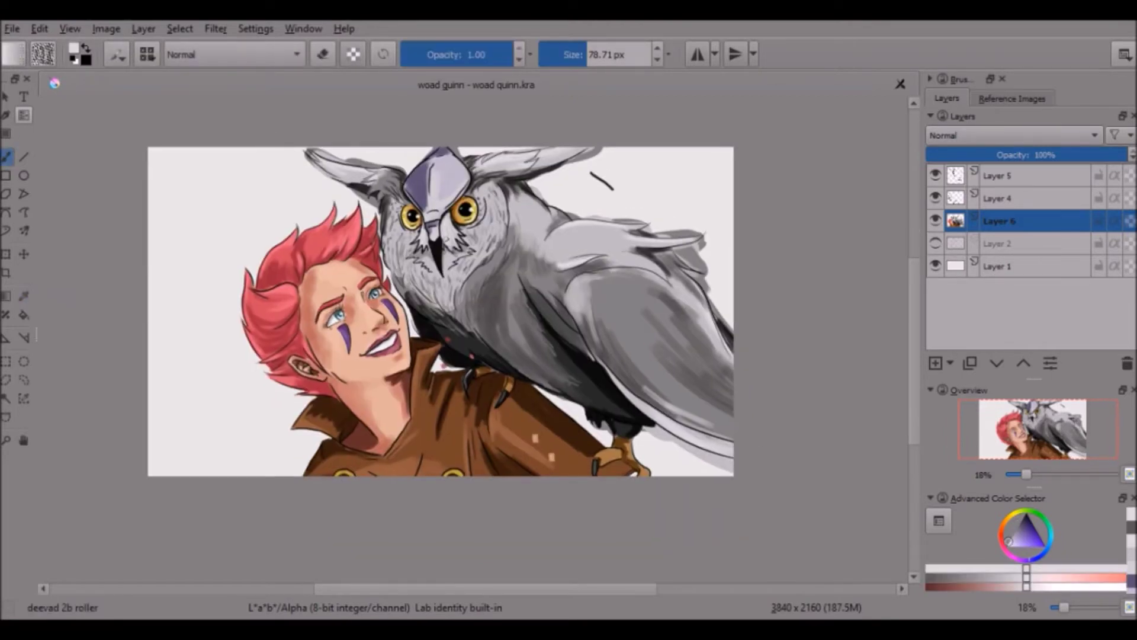
ctrl+click(474, 450)
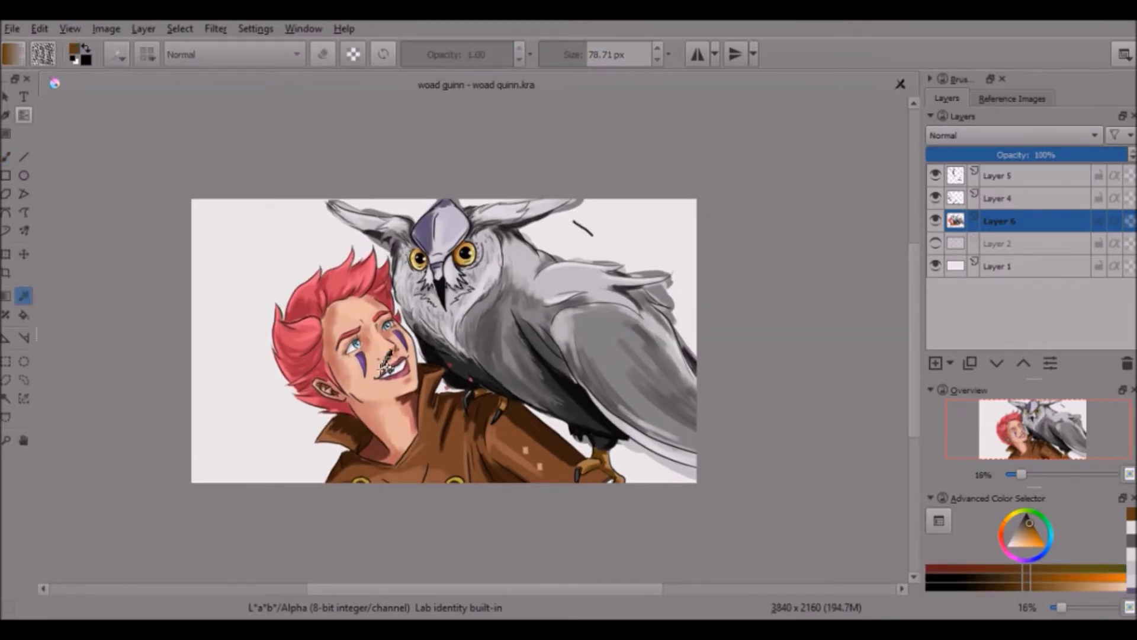
drag(444, 420, 486, 468)
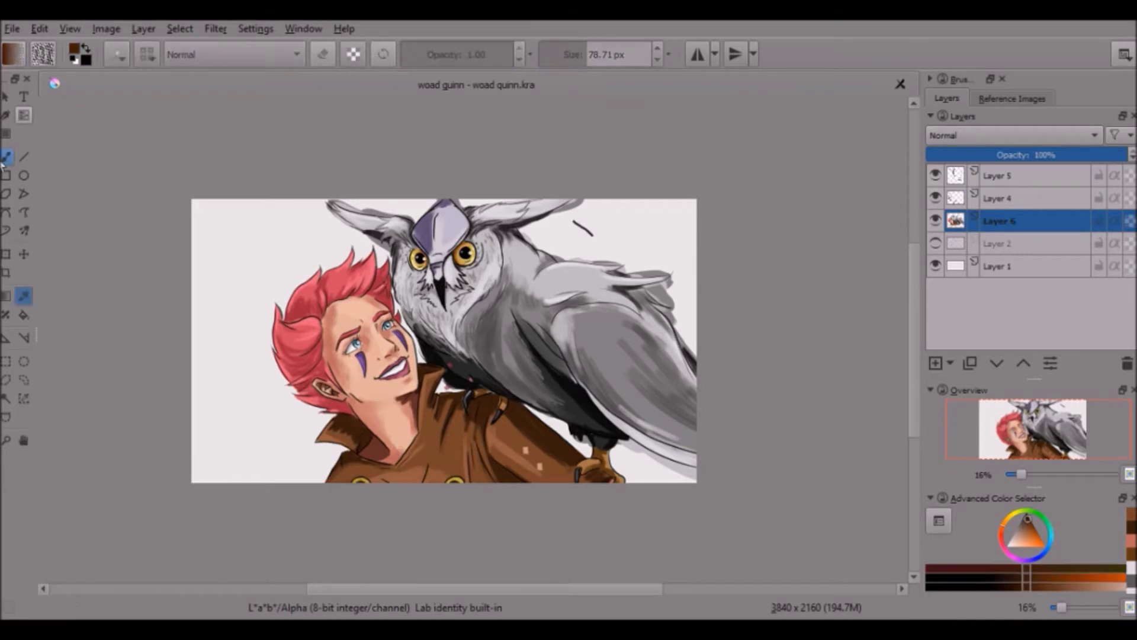
key(bracketleft)
key(bracketleft)
key(bracketleft)
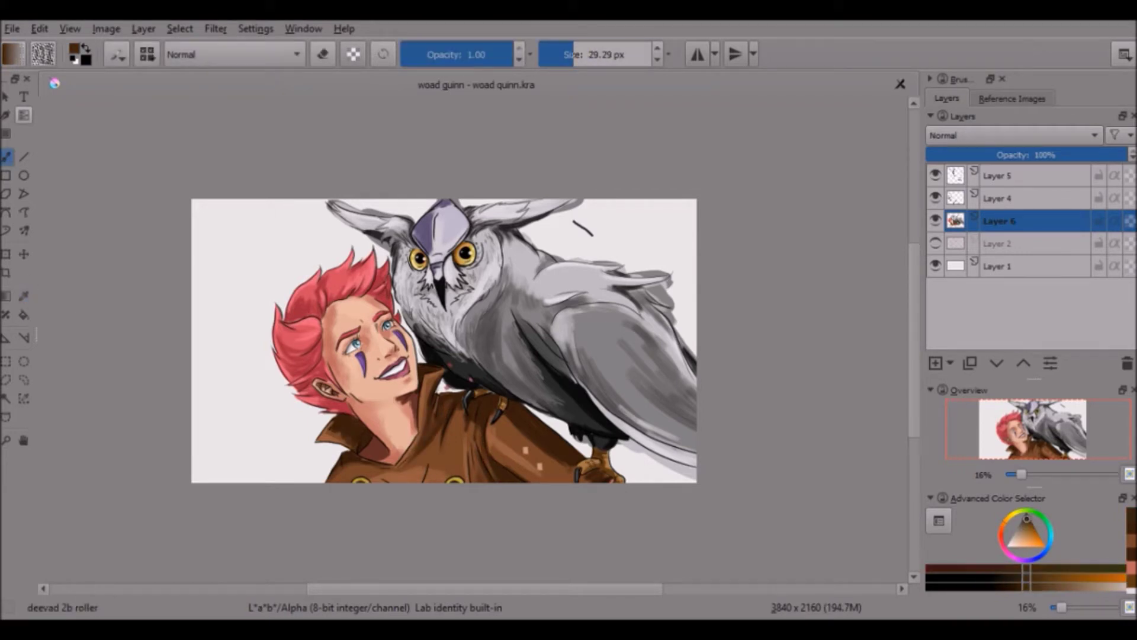
- Erase the stray feather tips along the owl's back with the thin eraser
key(e)
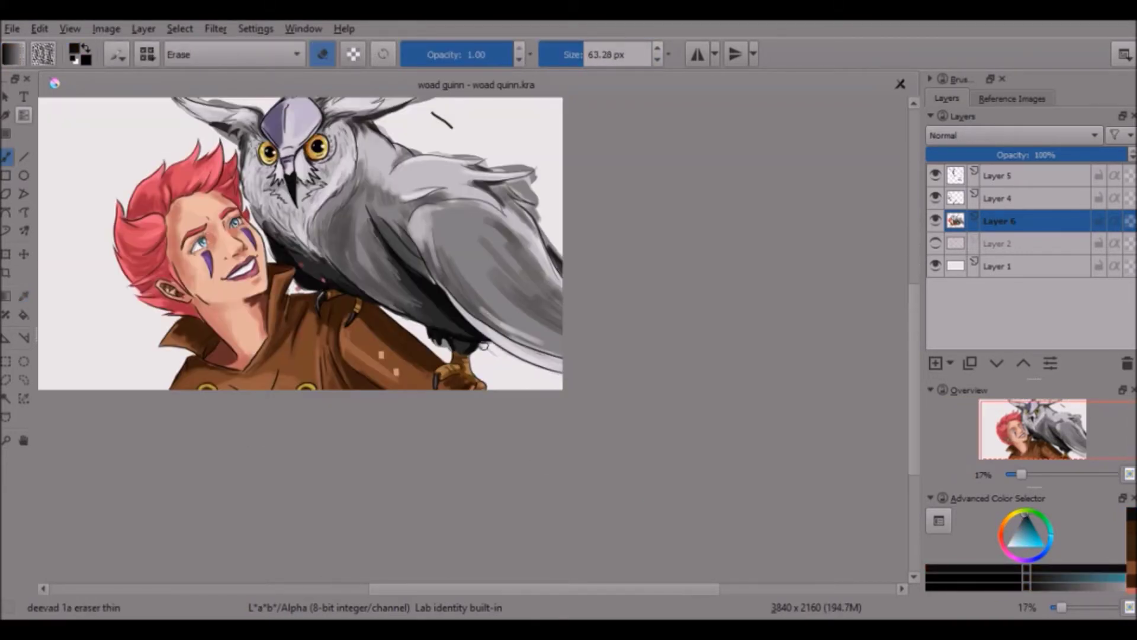
drag(537, 195, 509, 165)
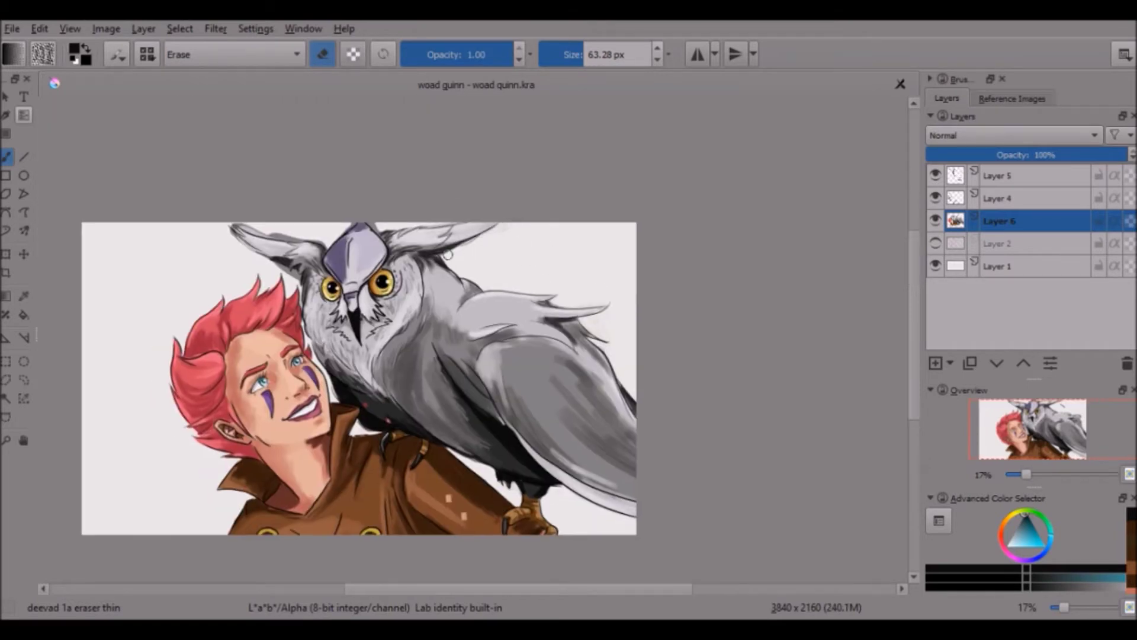
key(e)
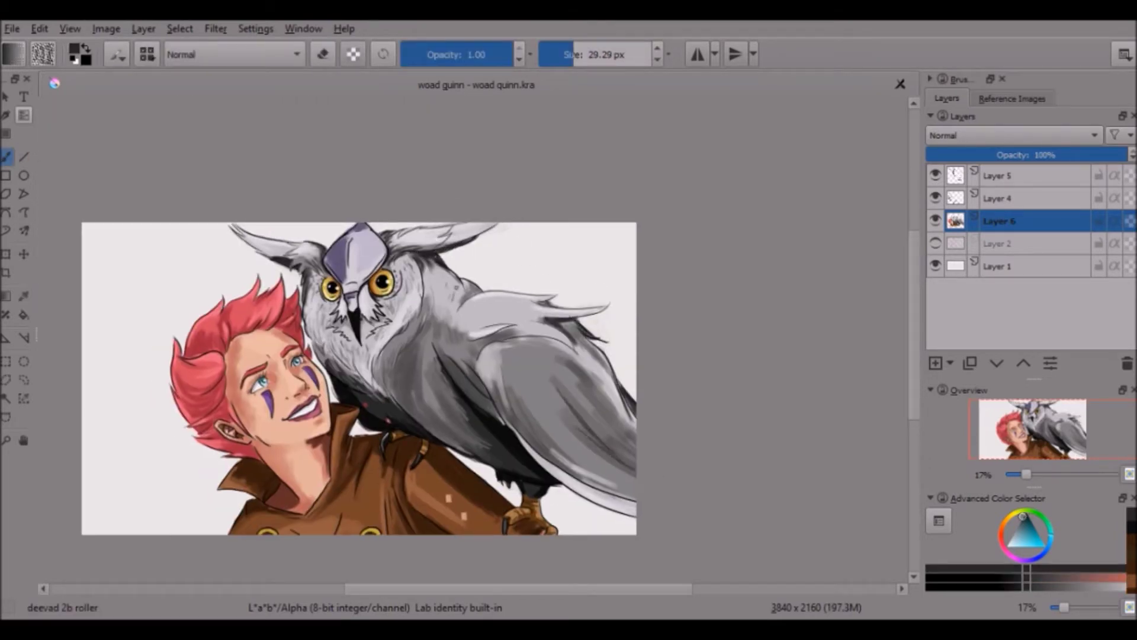
scroll(762, 439, up, 2)
ctrl+click(380, 409)
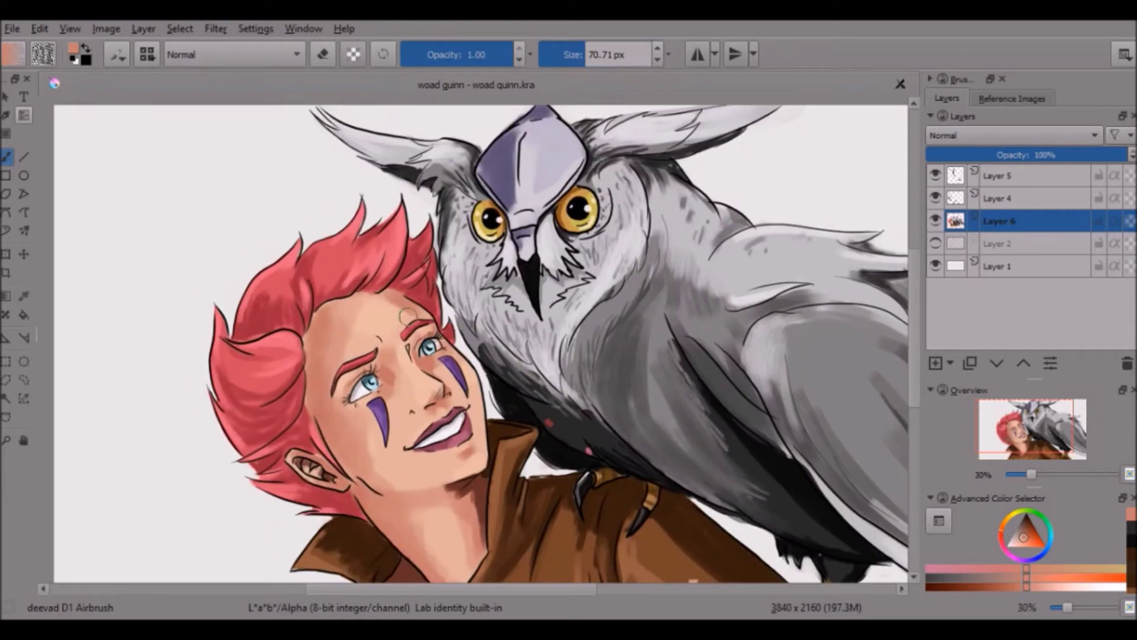
- Paint light peach skin tone around the left corner of the mouth
scroll(355, 367, up, 2)
key(bracketleft)
ctrl+click(368, 309)
key(bracketleft)
key(bracketleft)
key(bracketleft)
ctrl+click(441, 372)
scroll(414, 379, down, 1)
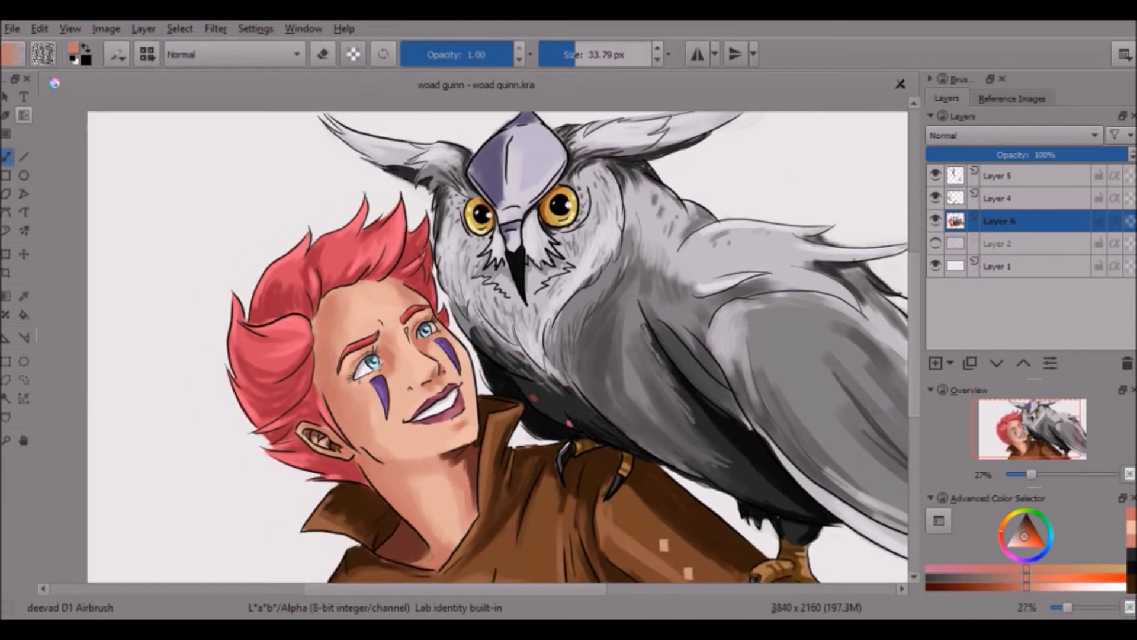
ctrl+click(471, 486)
ctrl+click(362, 453)
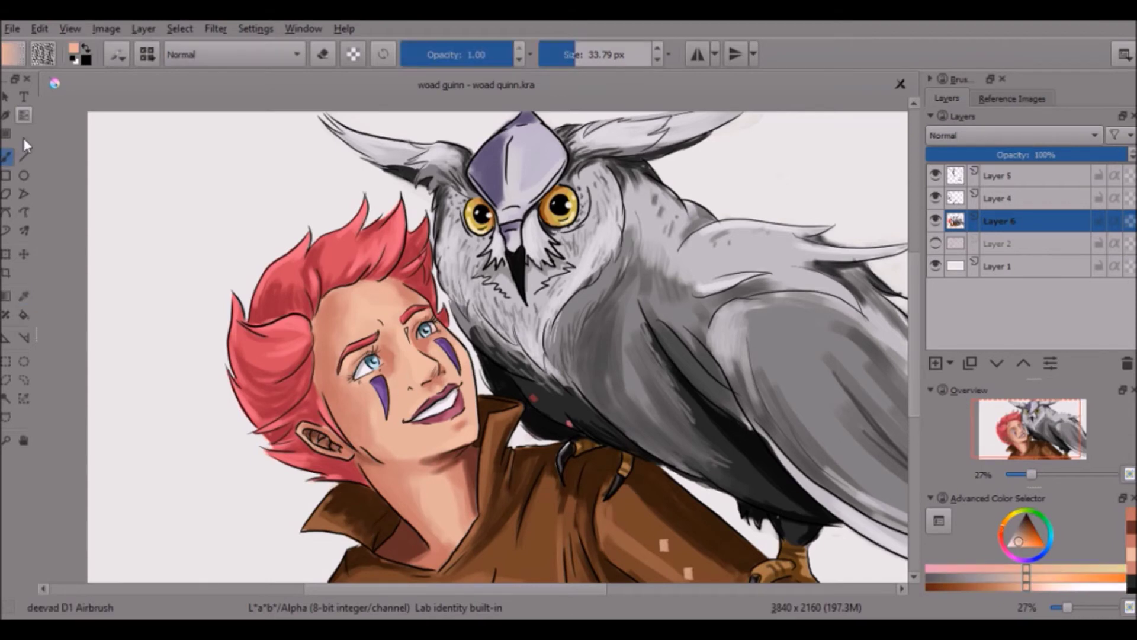
key(bracketright)
key(bracketright)
key(bracketright)
drag(405, 414, 414, 422)
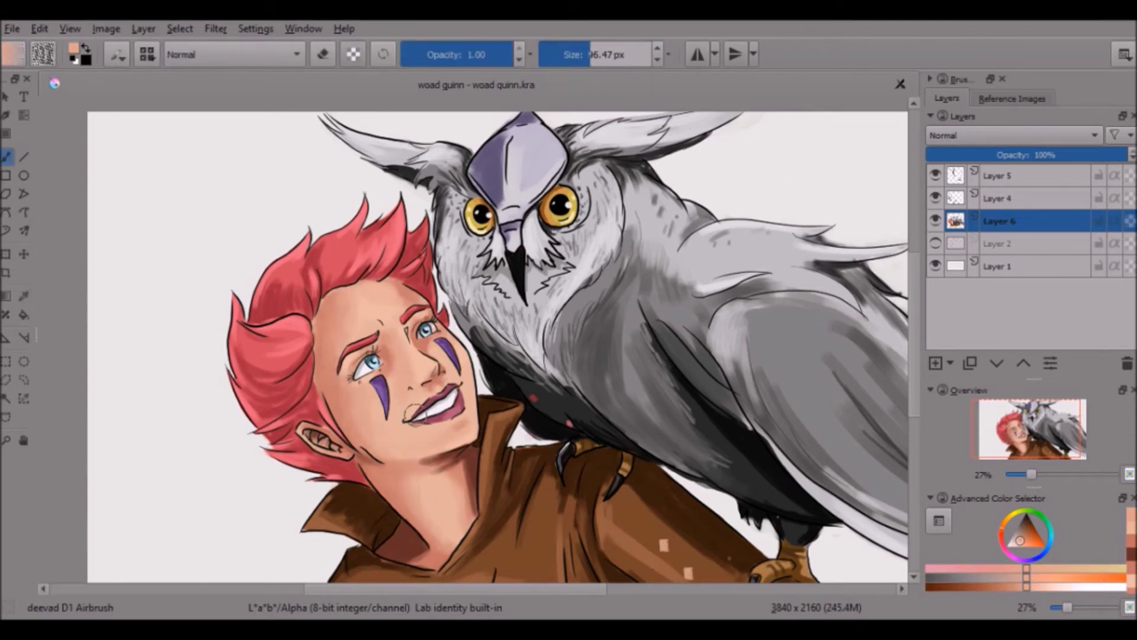
- Switch the brush preset to Block_fuzzy and then Bristles_hairy
scroll(415, 415, down, 2)
scroll(415, 355, up, 1)
ctrl+click(427, 240)
ctrl+click(480, 344)
right_click(480, 342)
click(390, 269)
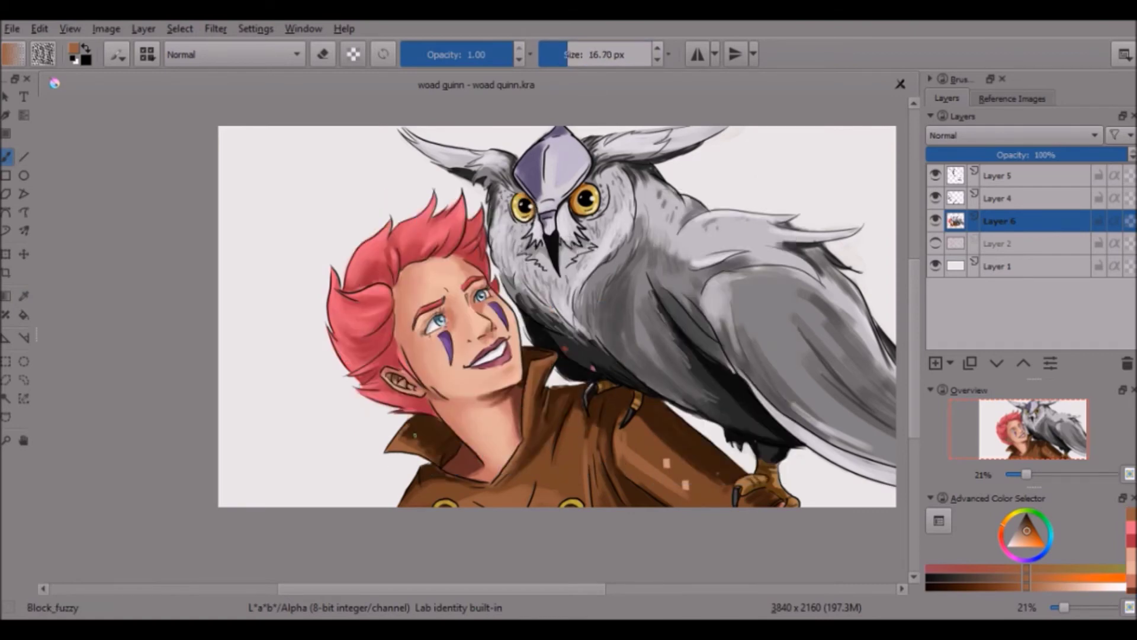
scroll(500, 430, down, 1)
right_click(500, 430)
click(663, 551)
click(568, 493)
- Paint black strokes on the owl's wing, then sample a light face skin tone
scroll(568, 493, up, 1)
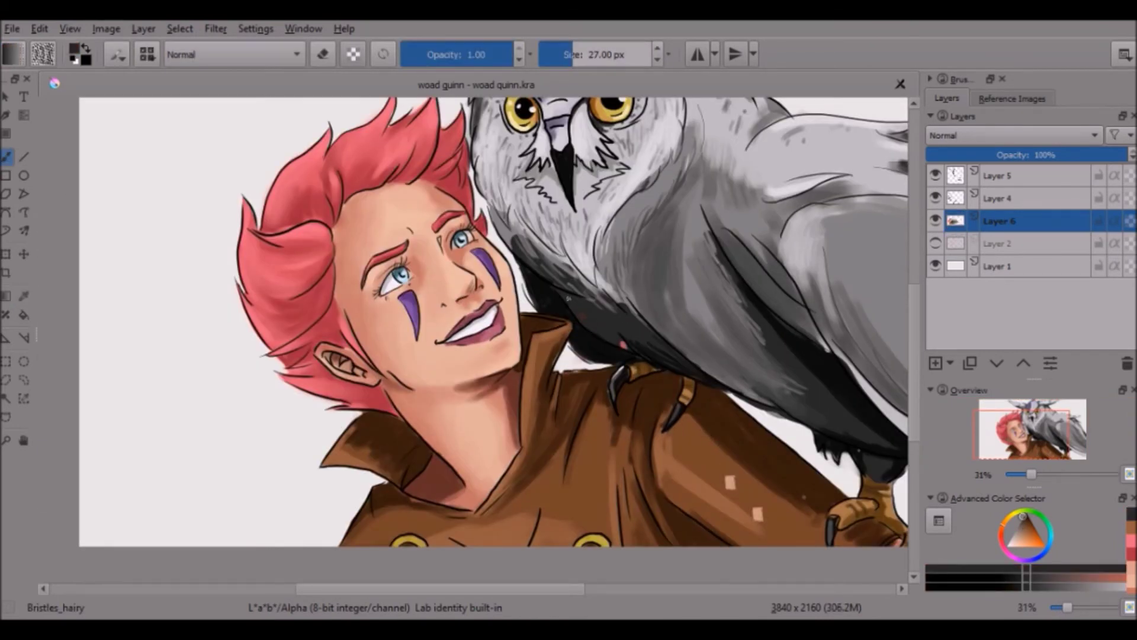
scroll(115, 246, down, 1)
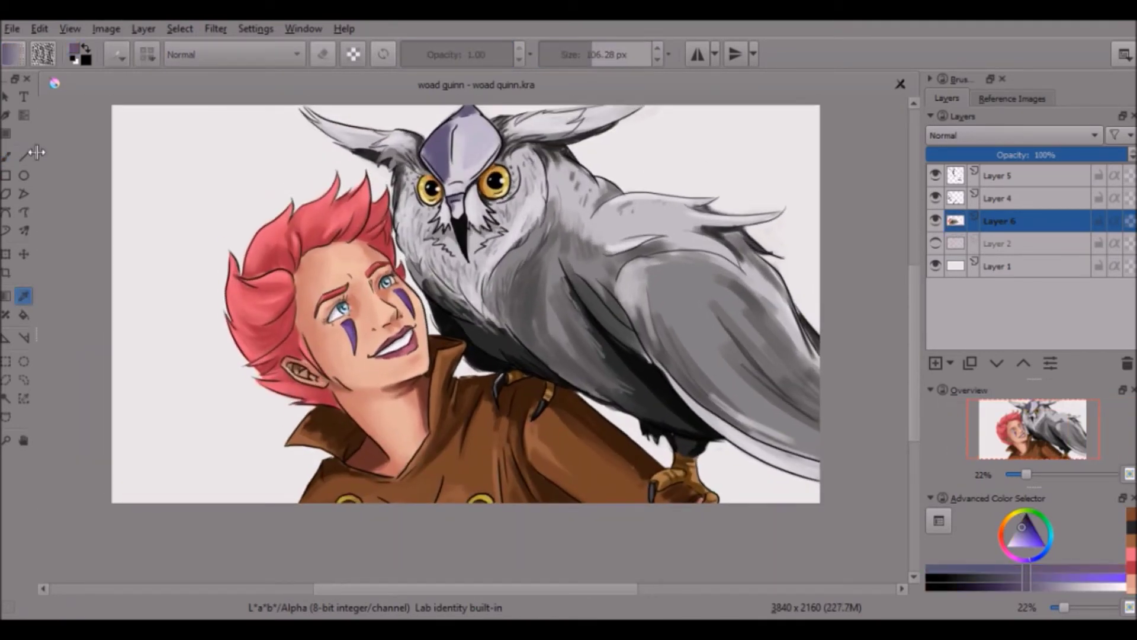
ctrl+click(592, 319)
drag(651, 284, 738, 351)
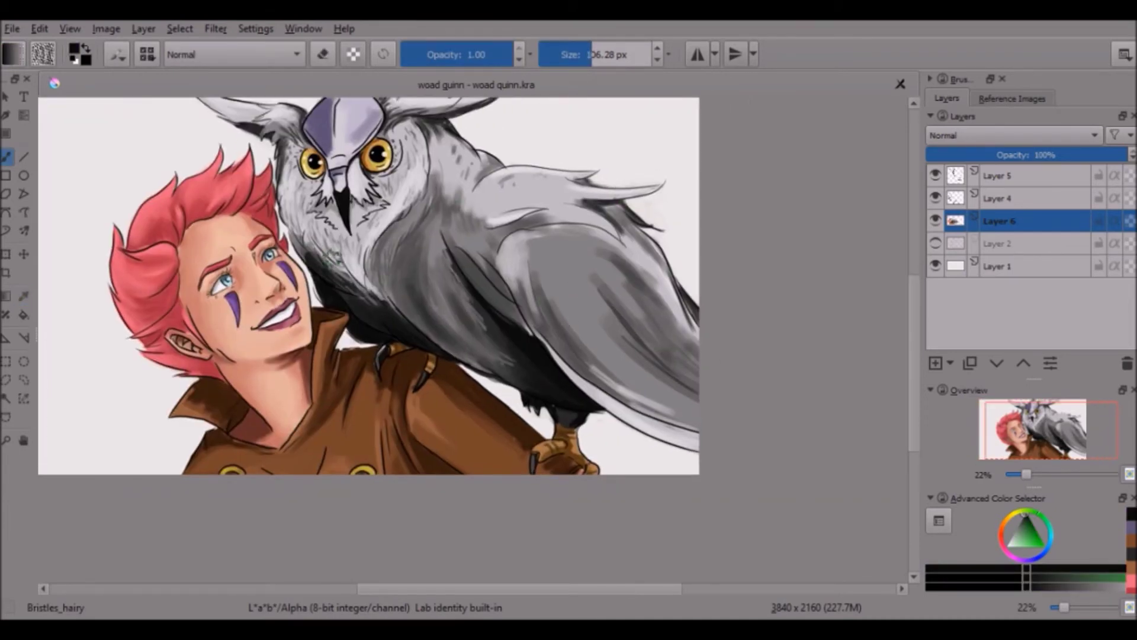
ctrl+click(308, 356)
scroll(308, 355, down, 1)
scroll(356, 367, up, 2)
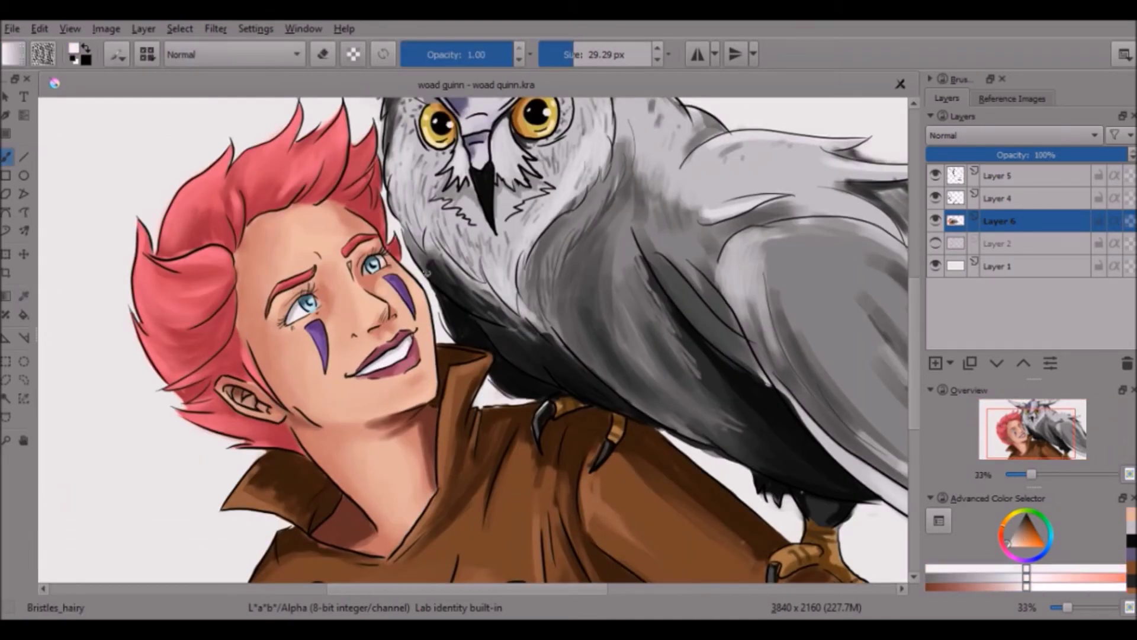
- Try red, near-black and brown colours in the colour selector
scroll(356, 367, up, 1)
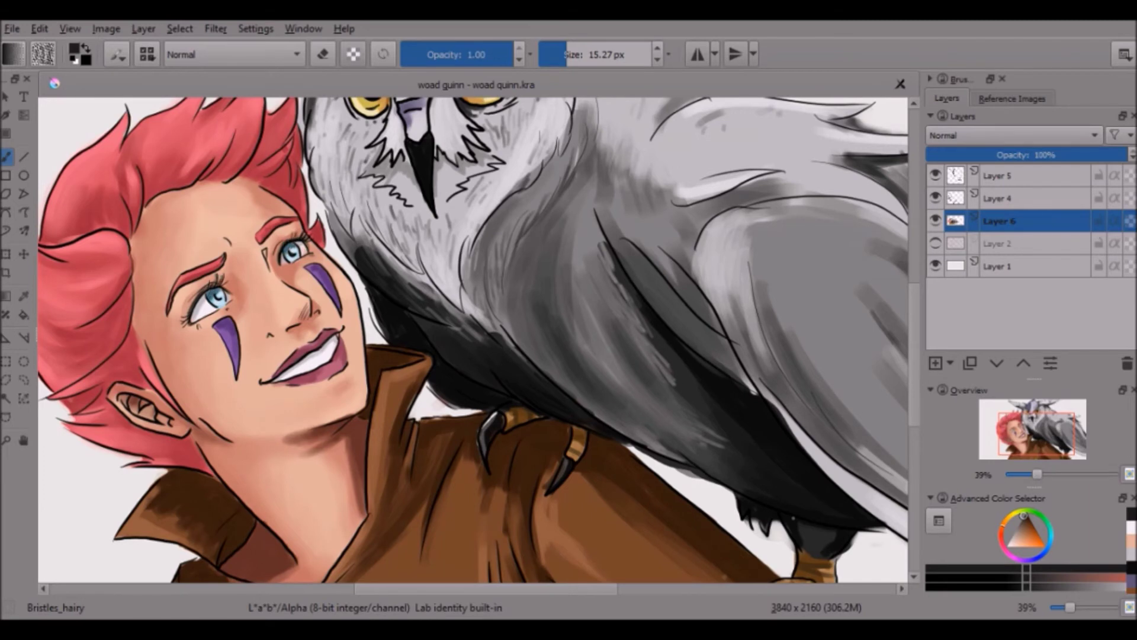
scroll(474, 338, down, 3)
scroll(474, 338, up, 1)
scroll(787, 406, up, 2)
scroll(787, 406, down, 3)
ctrl+click(266, 355)
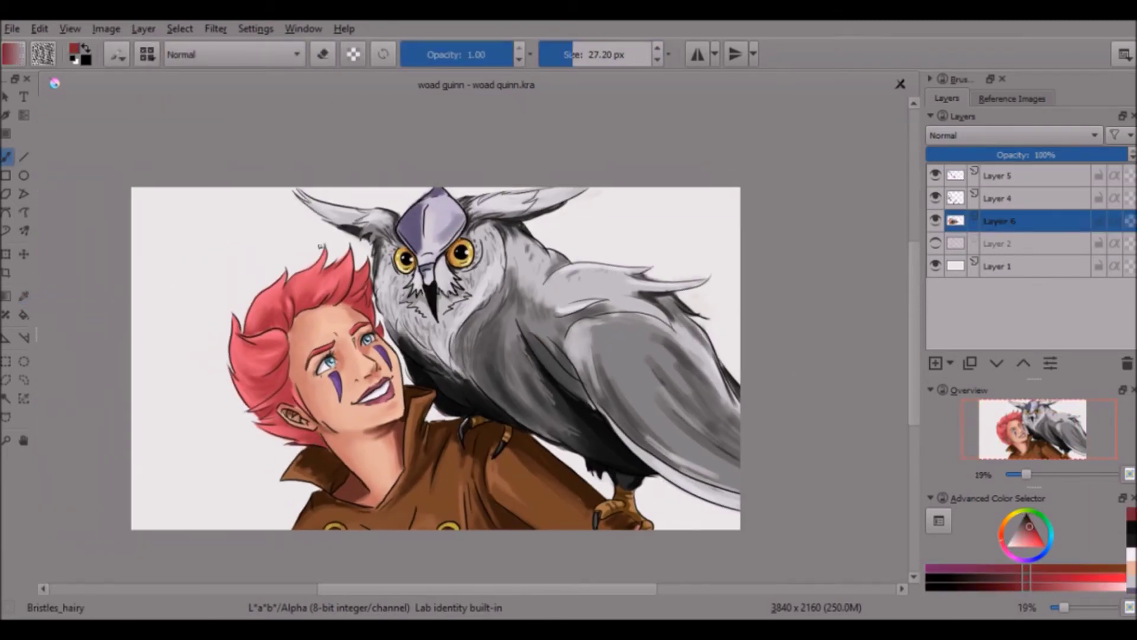
scroll(586, 385, up, 1)
ctrl+click(409, 408)
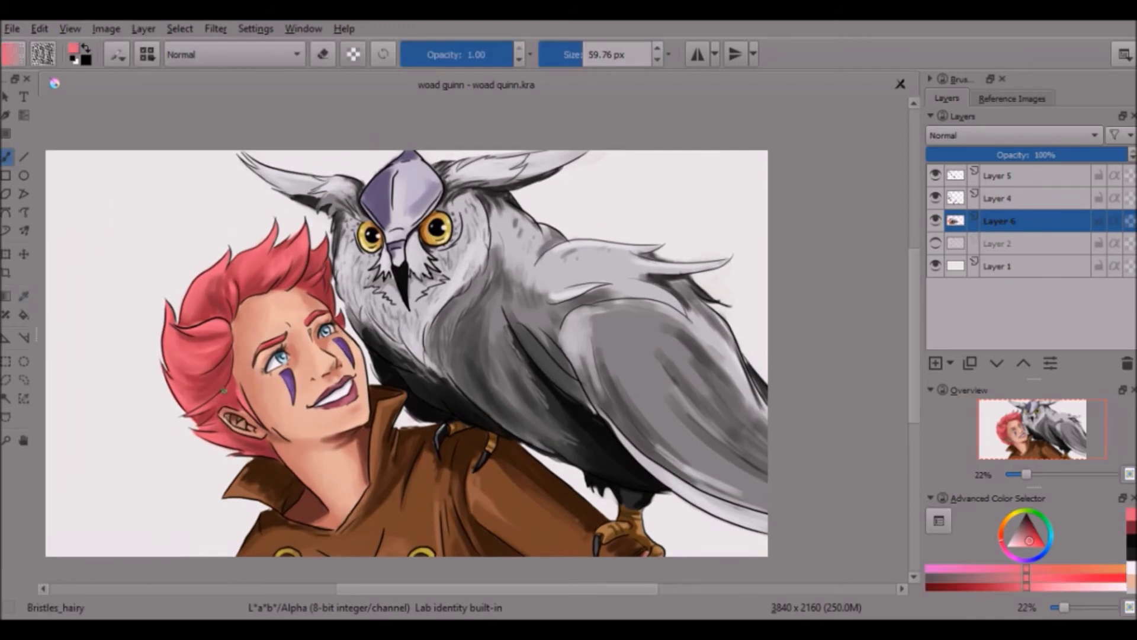
ctrl+click(543, 507)
scroll(556, 508, down, 1)
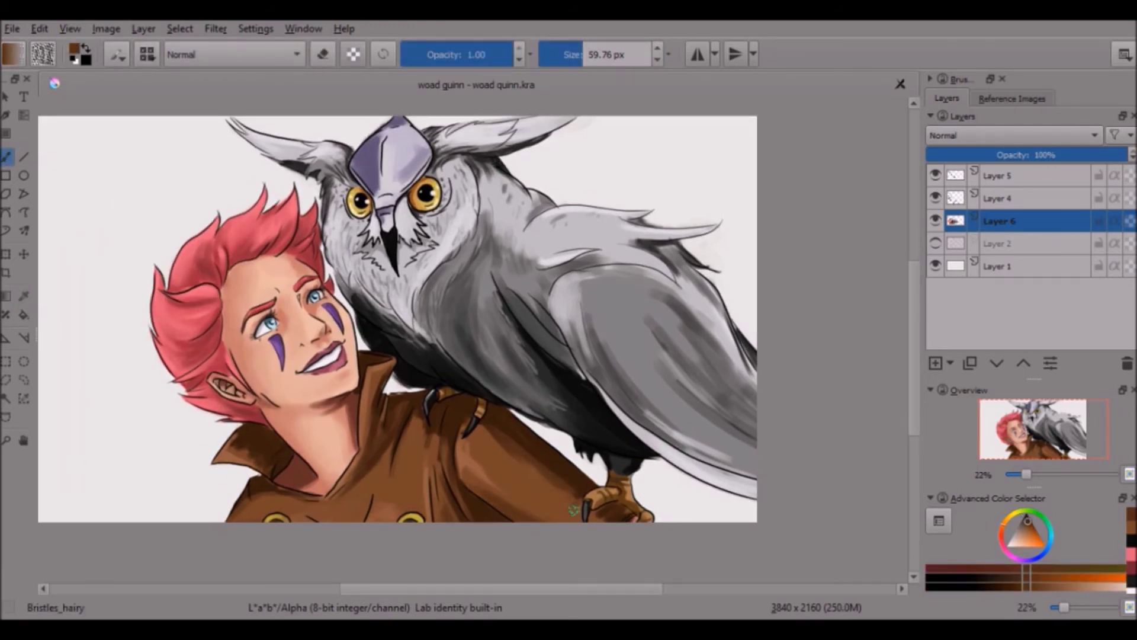
scroll(573, 509, up, 1)
- Dab pink onto the mouth and the owl's lower wing
ctrl+click(121, 261)
click(1028, 536)
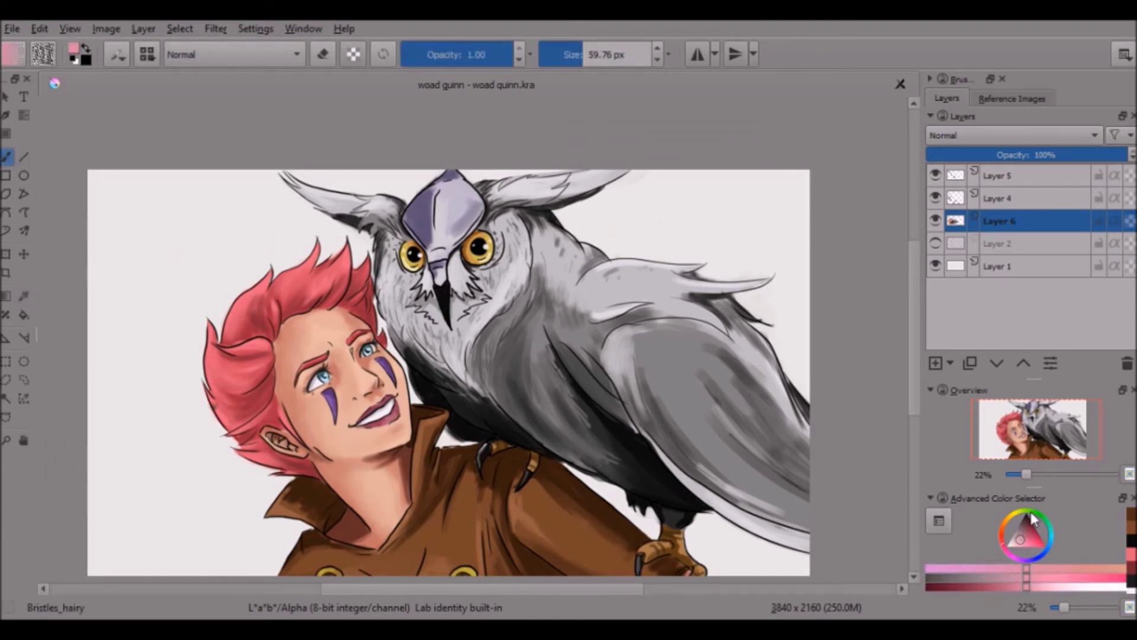
click(387, 422)
click(680, 426)
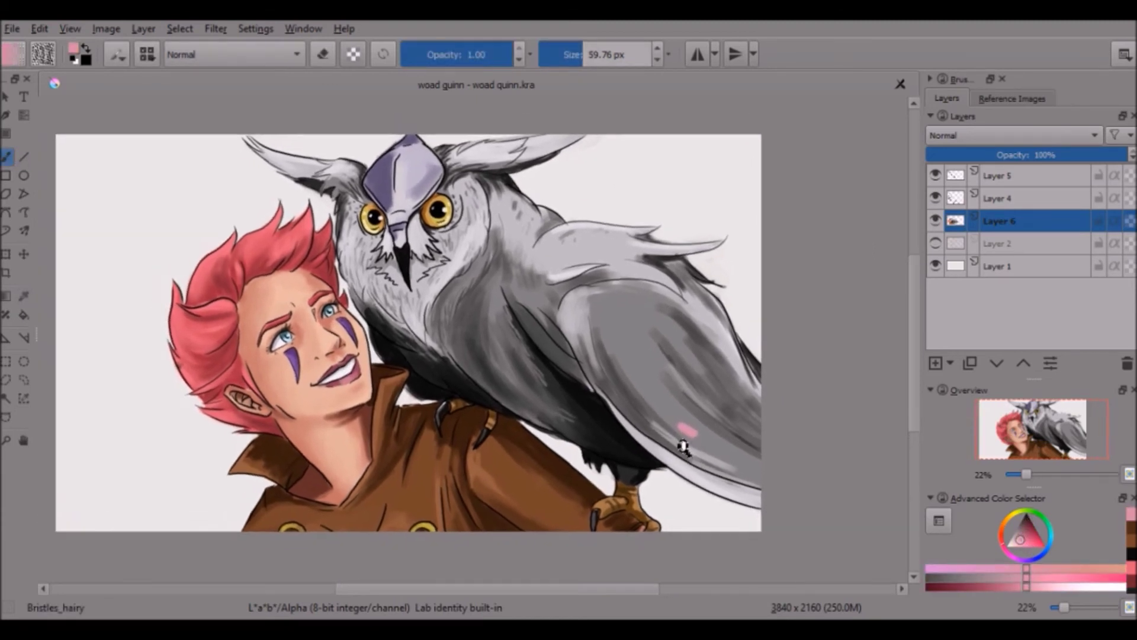
scroll(548, 539, up, 2)
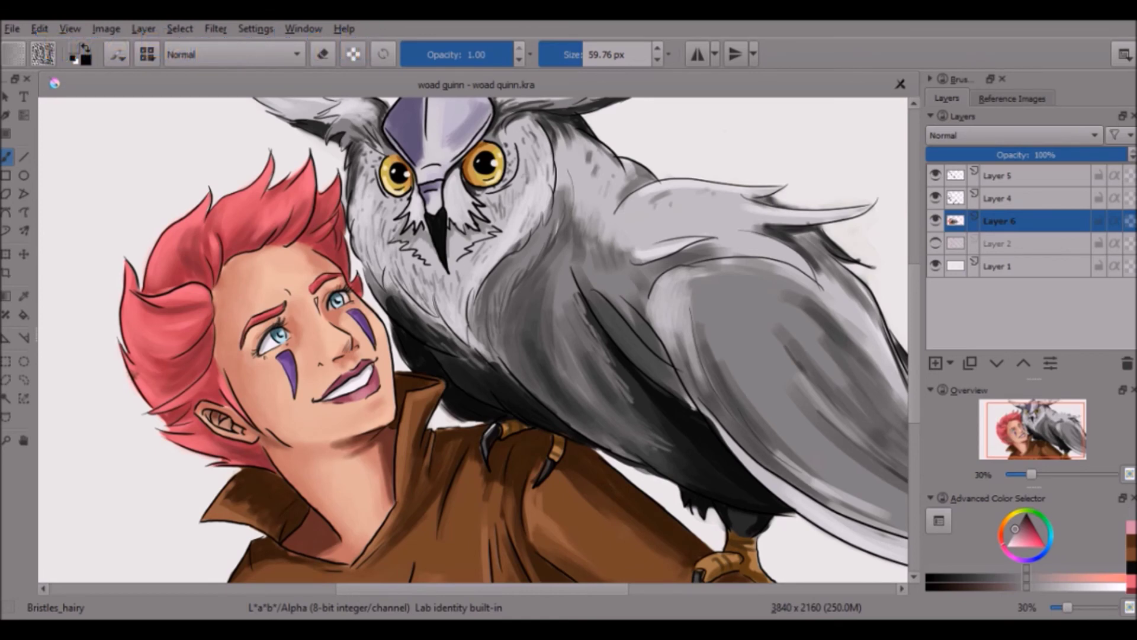
scroll(589, 491, down, 1)
scroll(588, 490, up, 2)
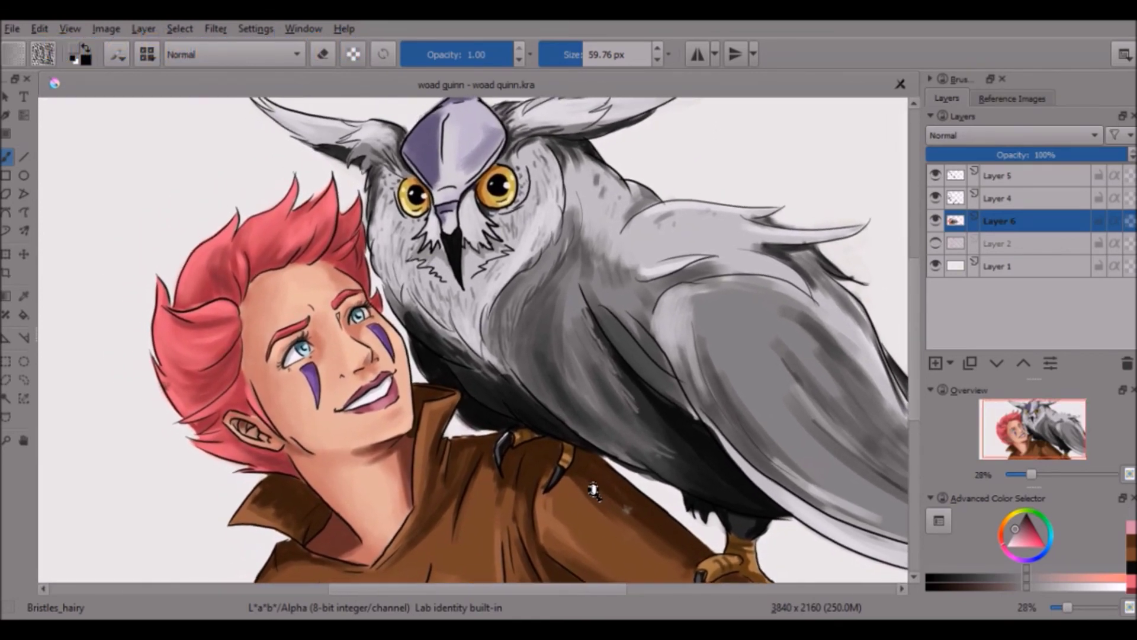